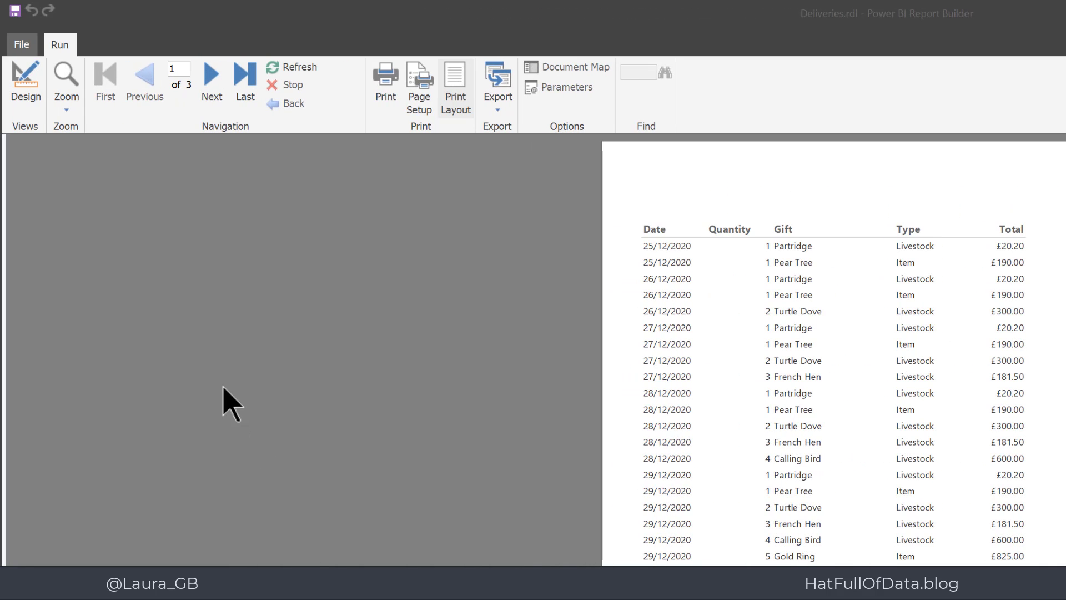
Step: Return to the report design and open the Deliveries dataset's query in the Query Designer
left_click(24, 96)
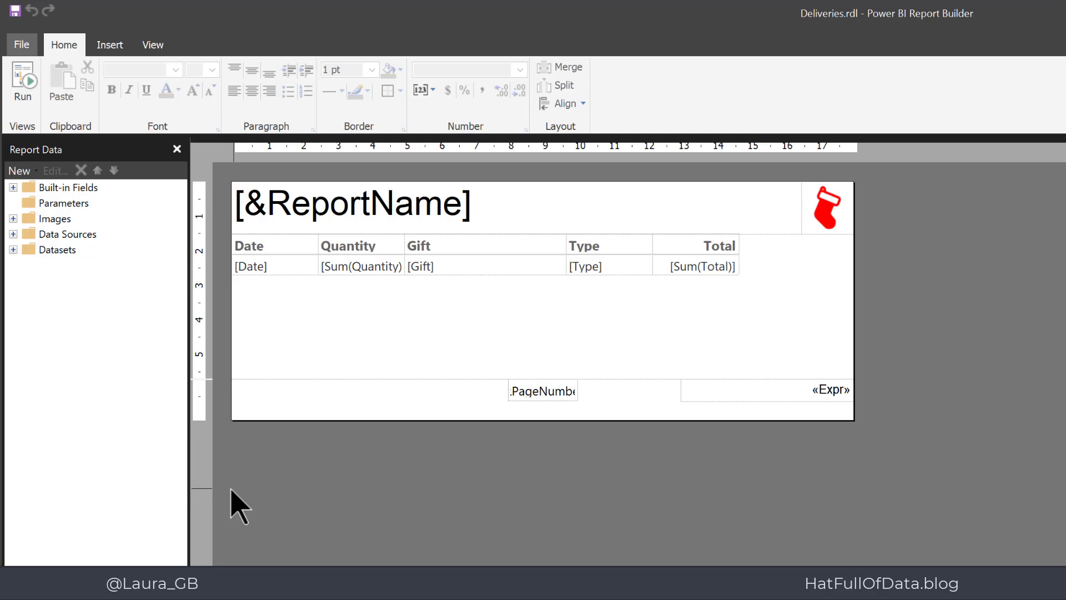
left_click(14, 250)
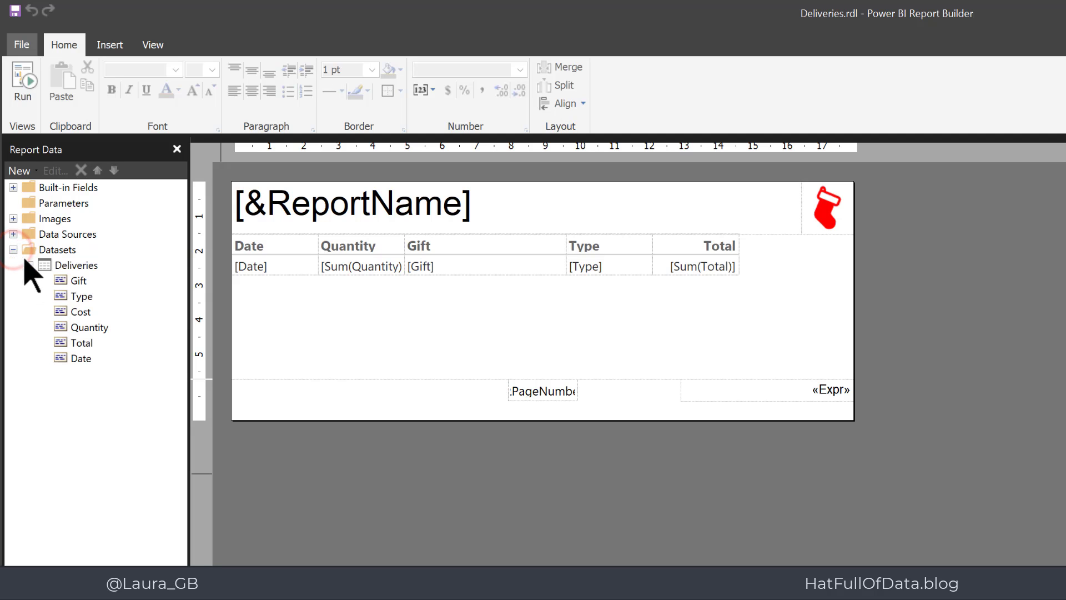
right_click(71, 271)
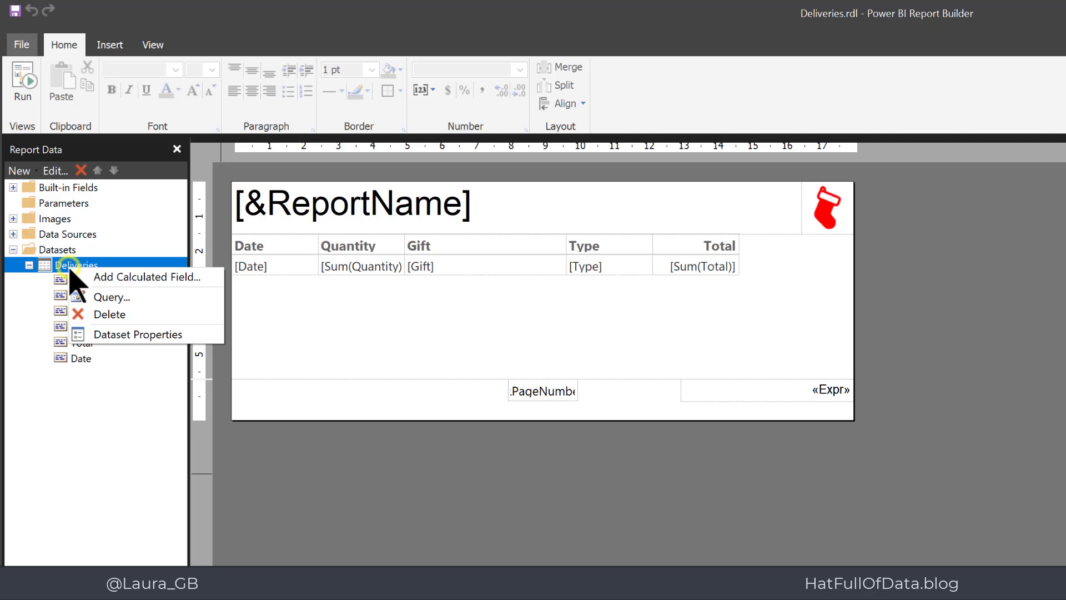
left_click(111, 336)
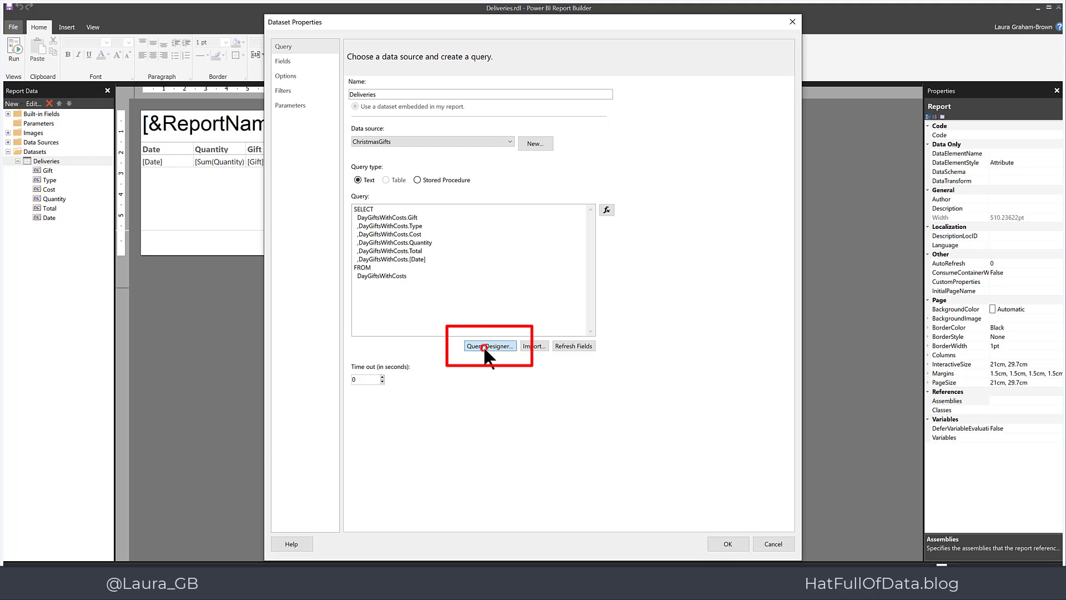
left_click(483, 345)
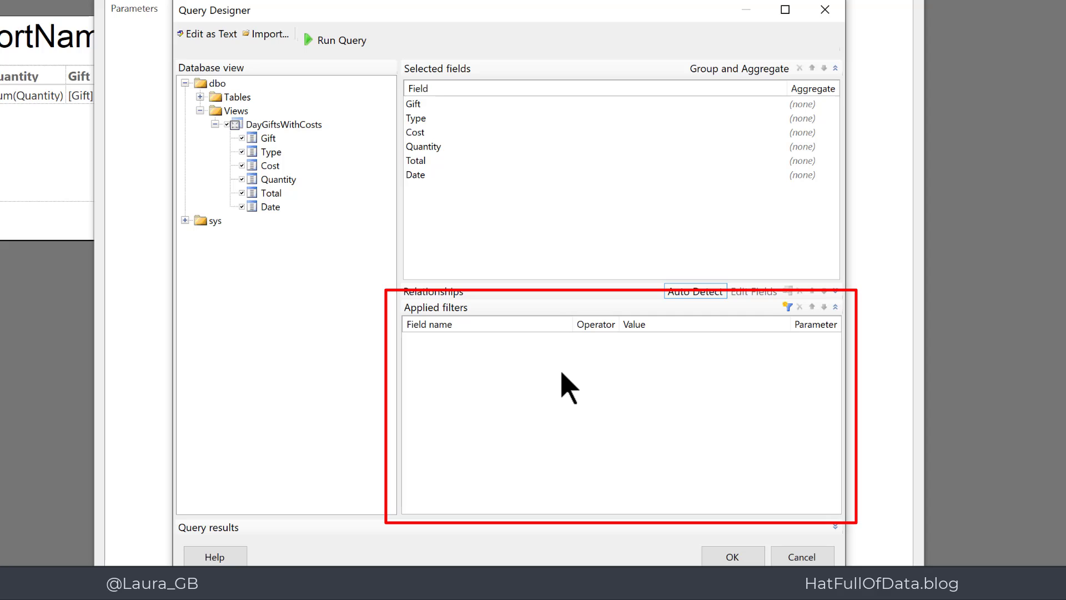
Step: Add a query filter on Type with the operator "is", mark it as a parameter, and save the Deliveries dataset
left_click(789, 309)
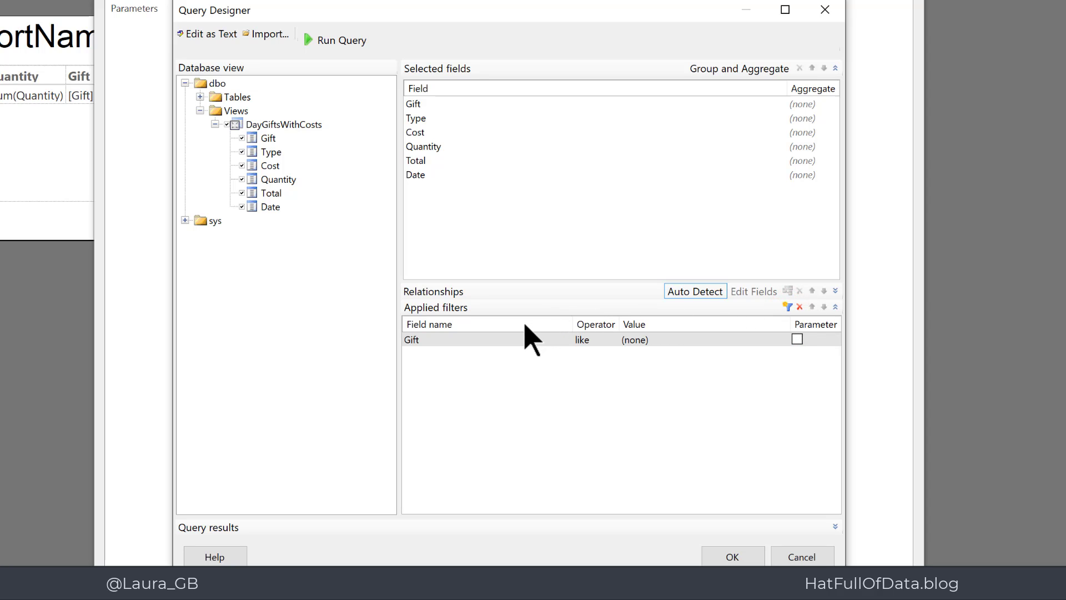
left_click(474, 340)
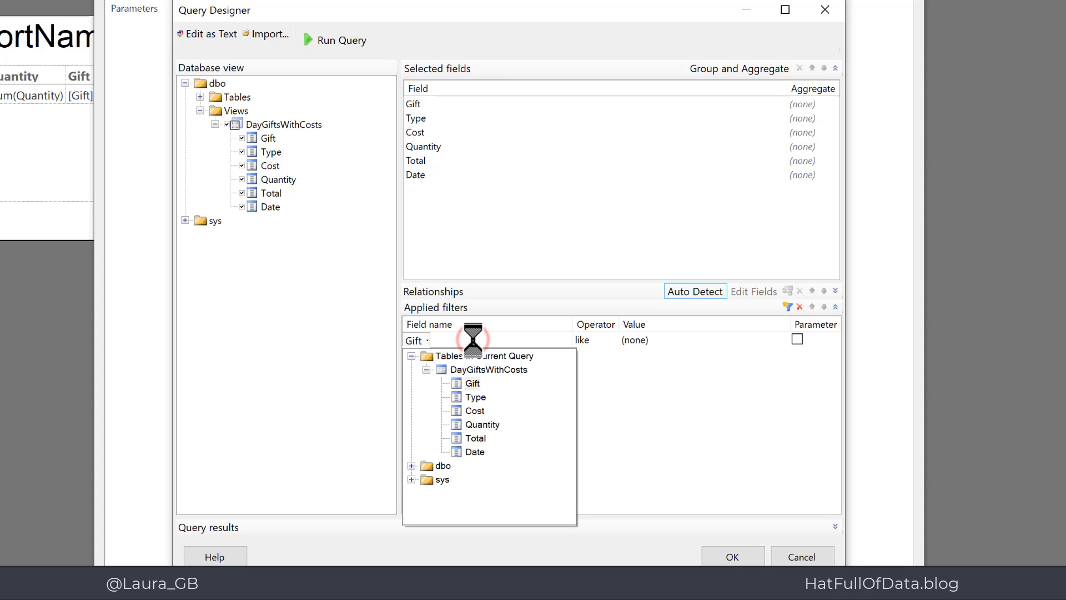
left_click(475, 397)
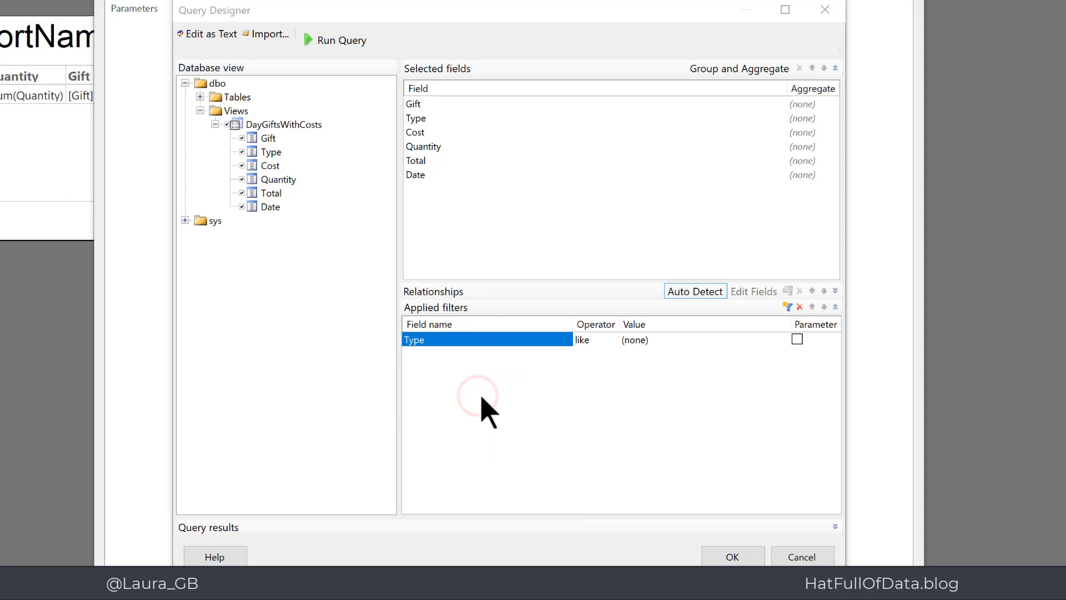
left_click(602, 337)
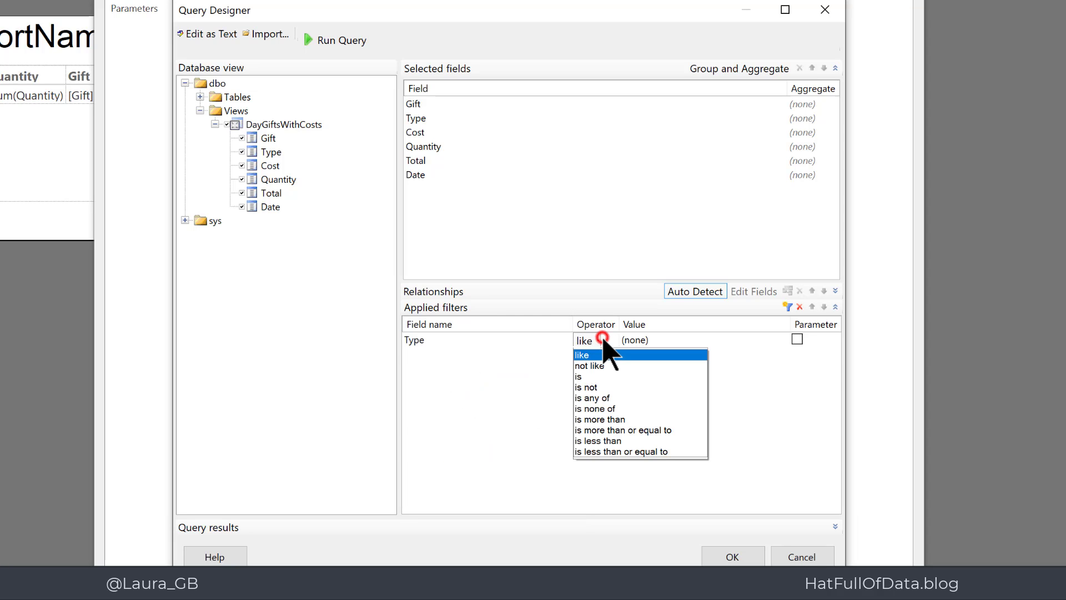
left_click(581, 376)
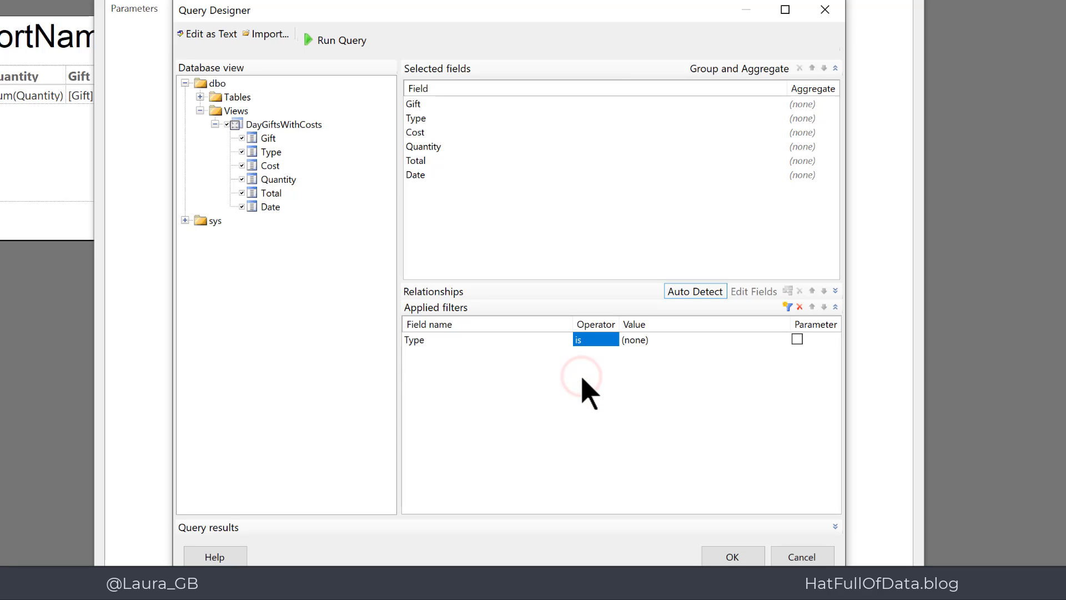
left_click(797, 340)
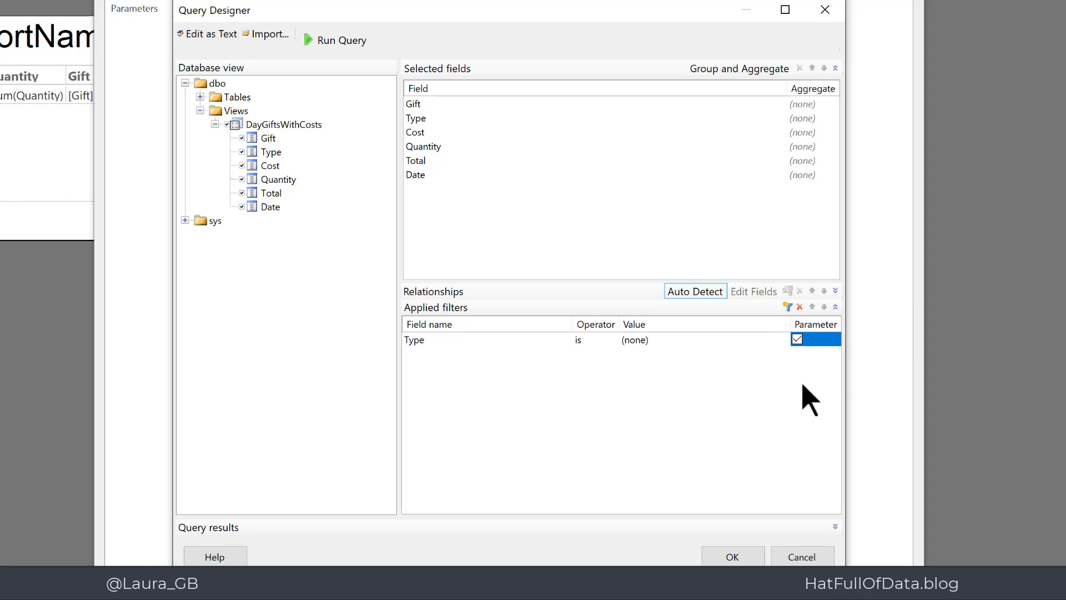
left_click(731, 558)
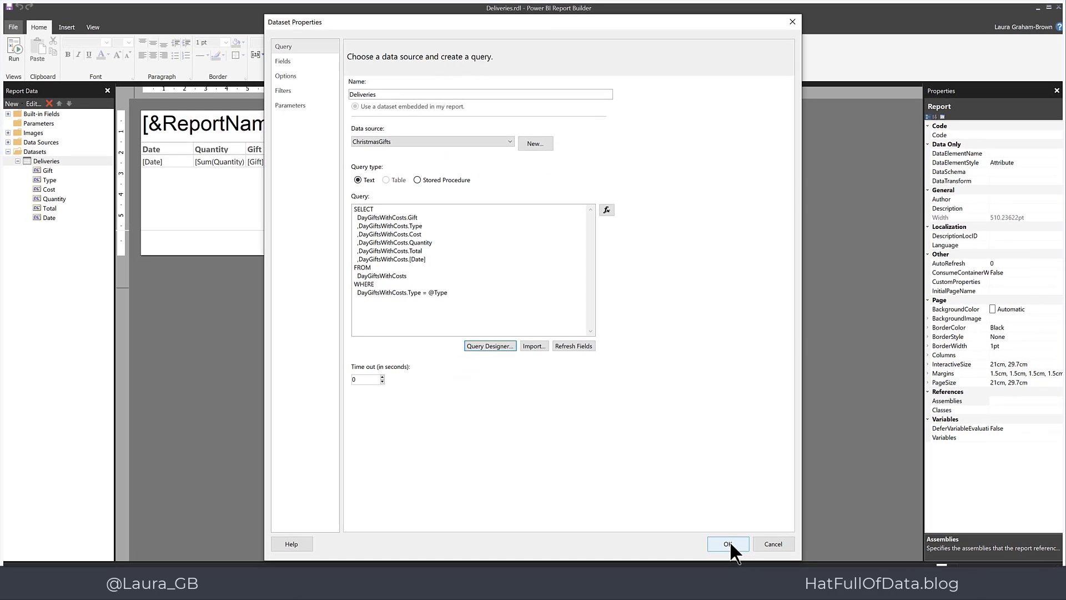
left_click(730, 544)
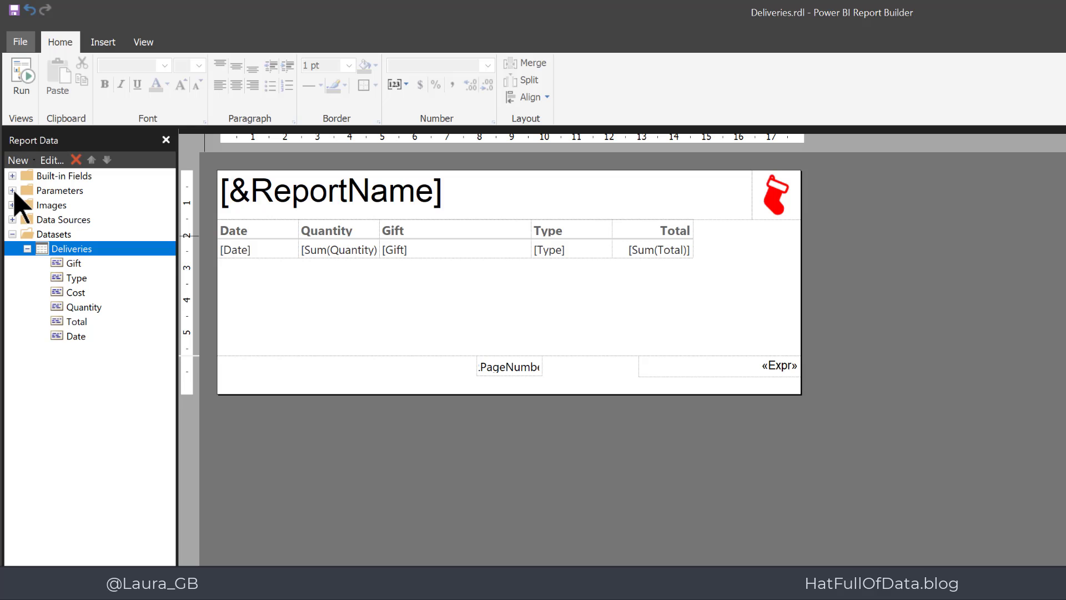
Step: Expand the report's parameters and run the report for the Type value Item
left_click(12, 190)
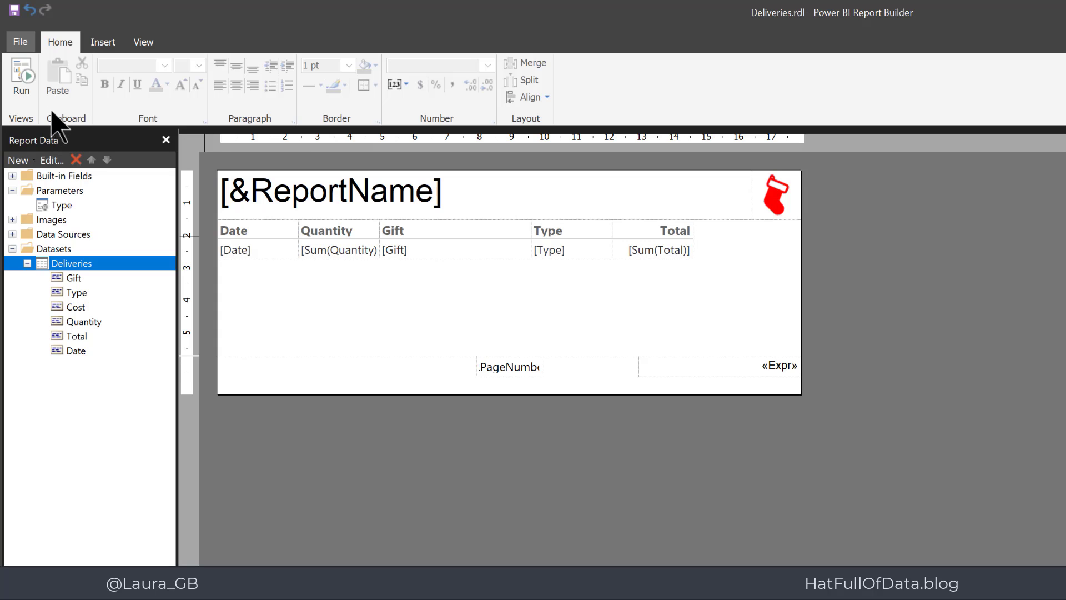
left_click(23, 77)
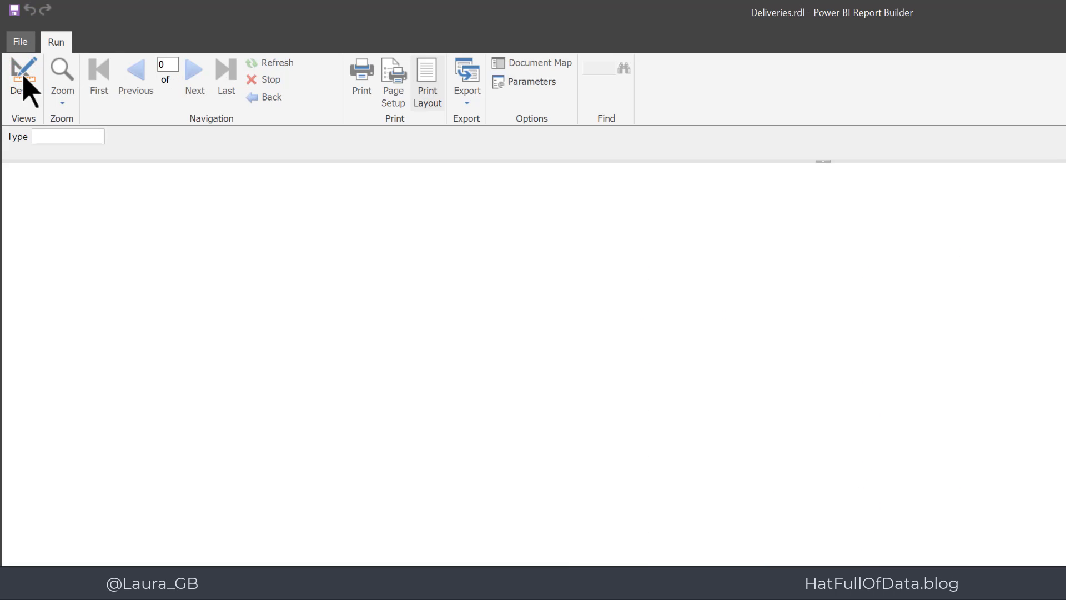
left_click(44, 136)
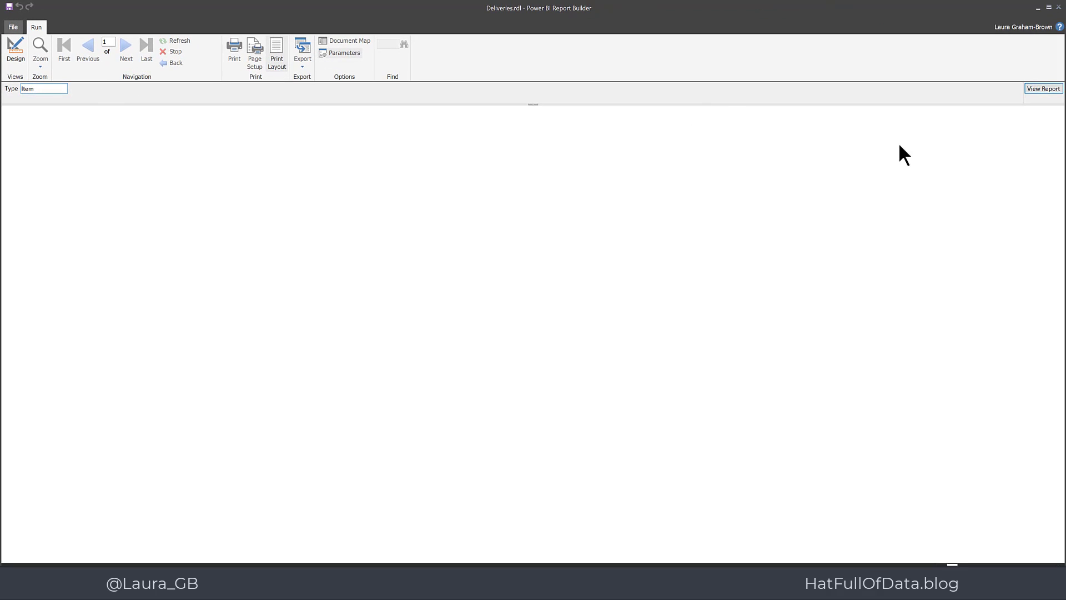
left_click(1038, 87)
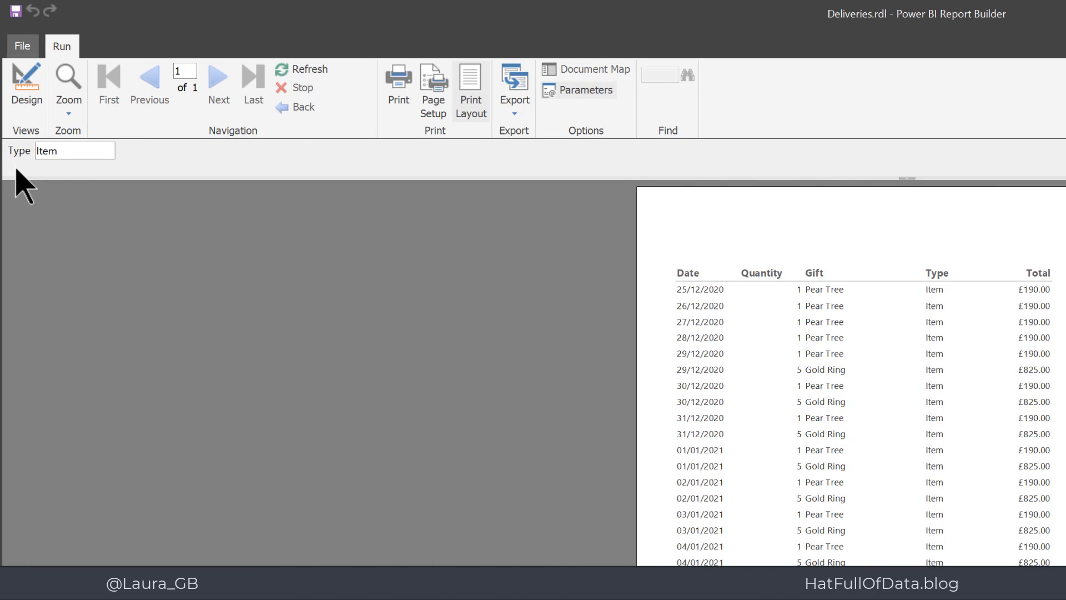
Step: Return to the report design and change the Type parameter's prompt to "Gift Type"
left_click(30, 81)
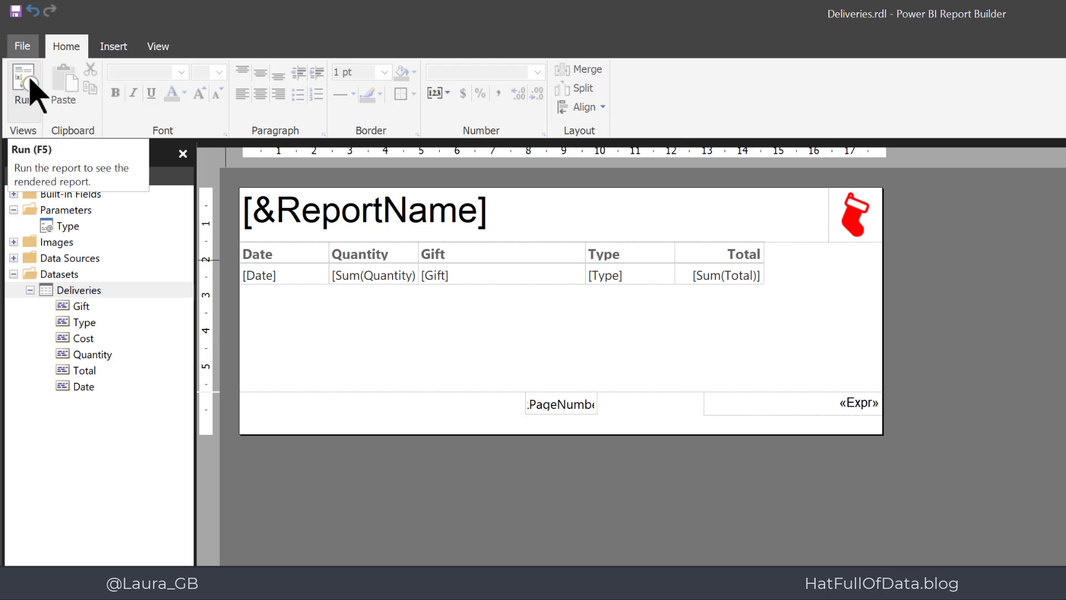
right_click(69, 227)
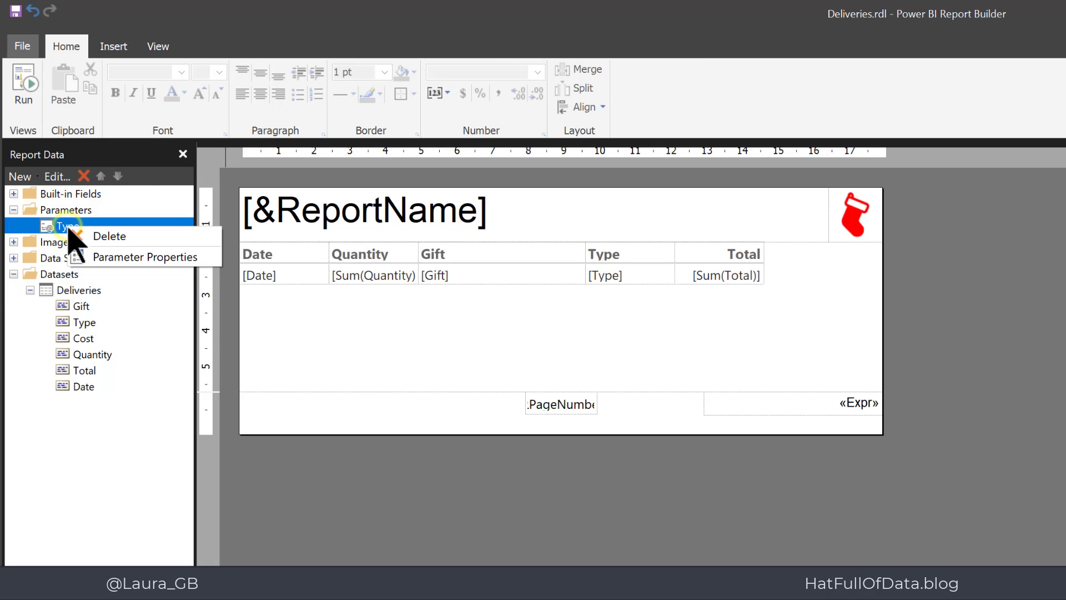
left_click(106, 261)
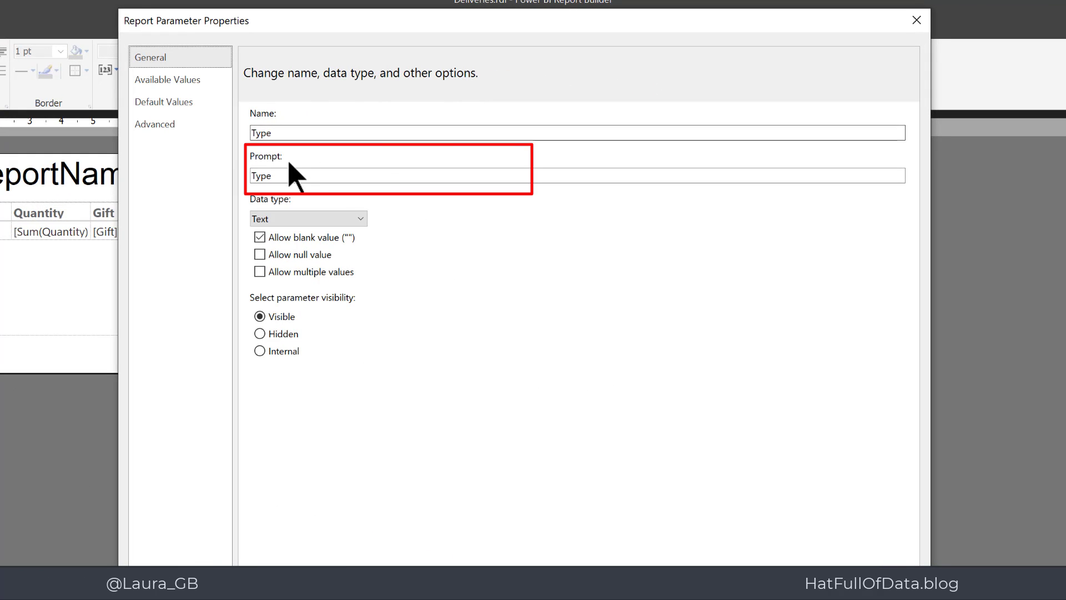
left_click(282, 175)
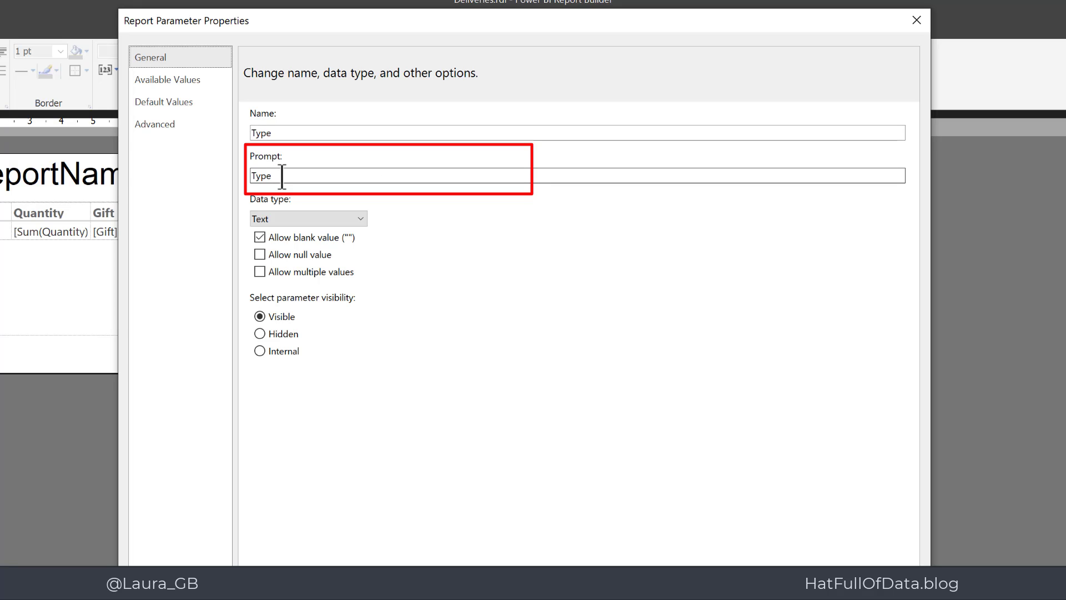
double_click(277, 175)
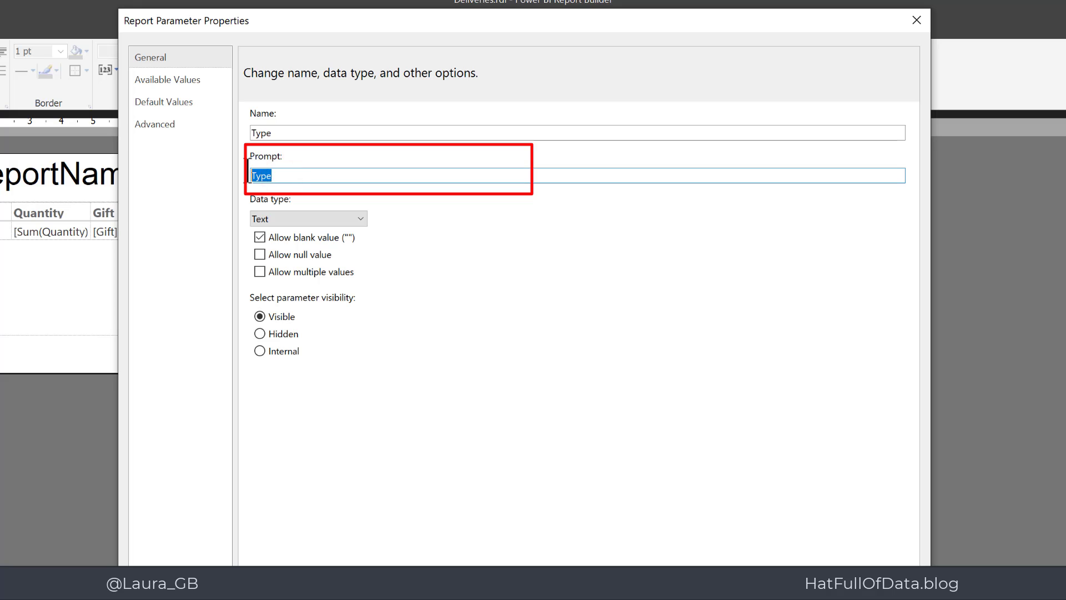
type("Gift Type")
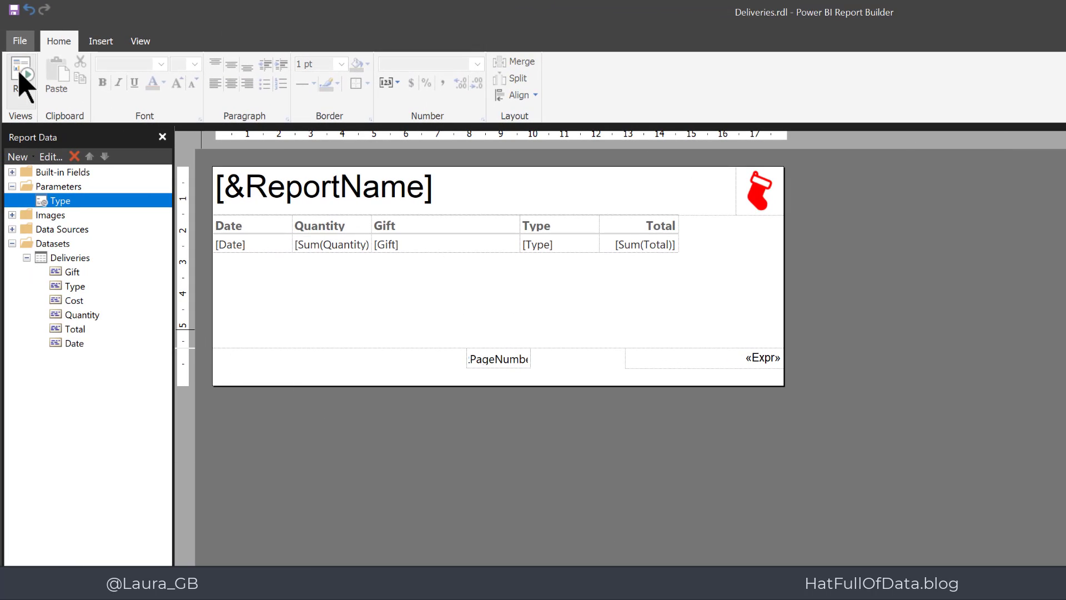
Step: Run the report for the Gift Type value Livestock and return to the report design
left_click(22, 83)
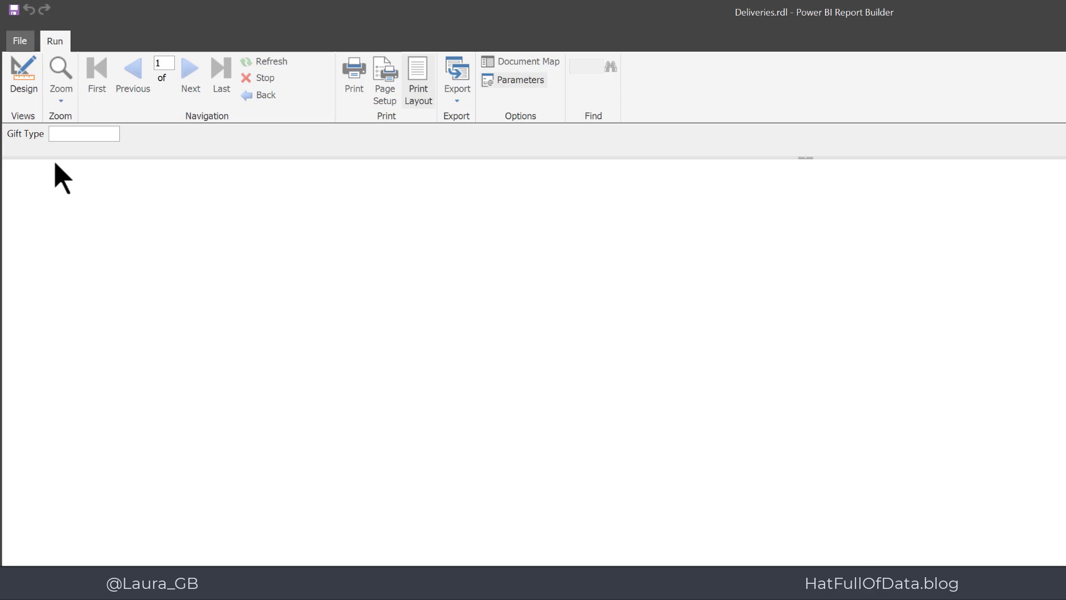
left_click(71, 134)
type("Livestock")
key("Return")
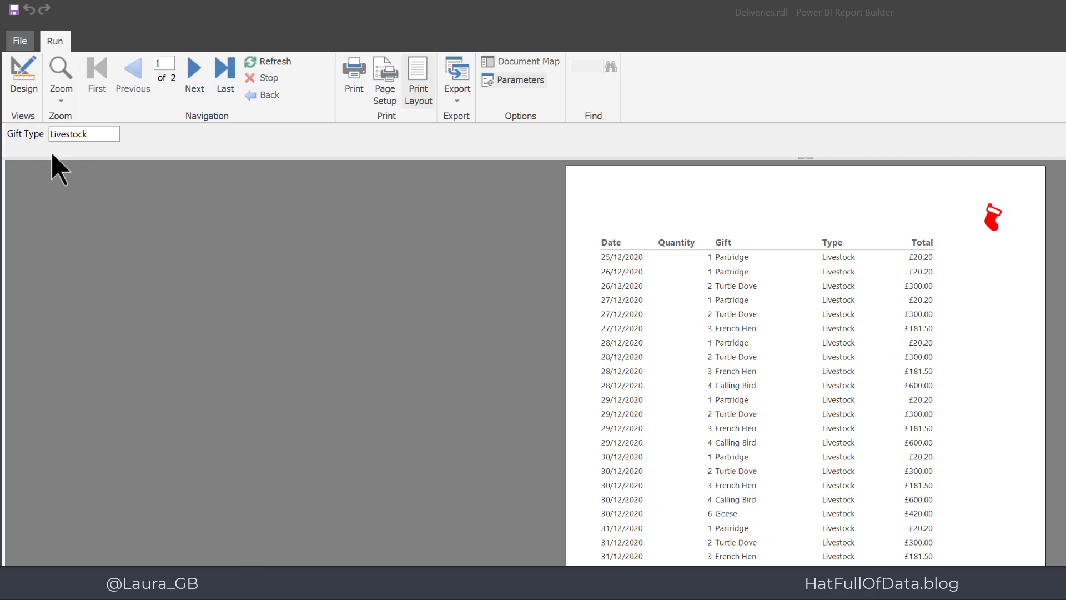
left_click(21, 83)
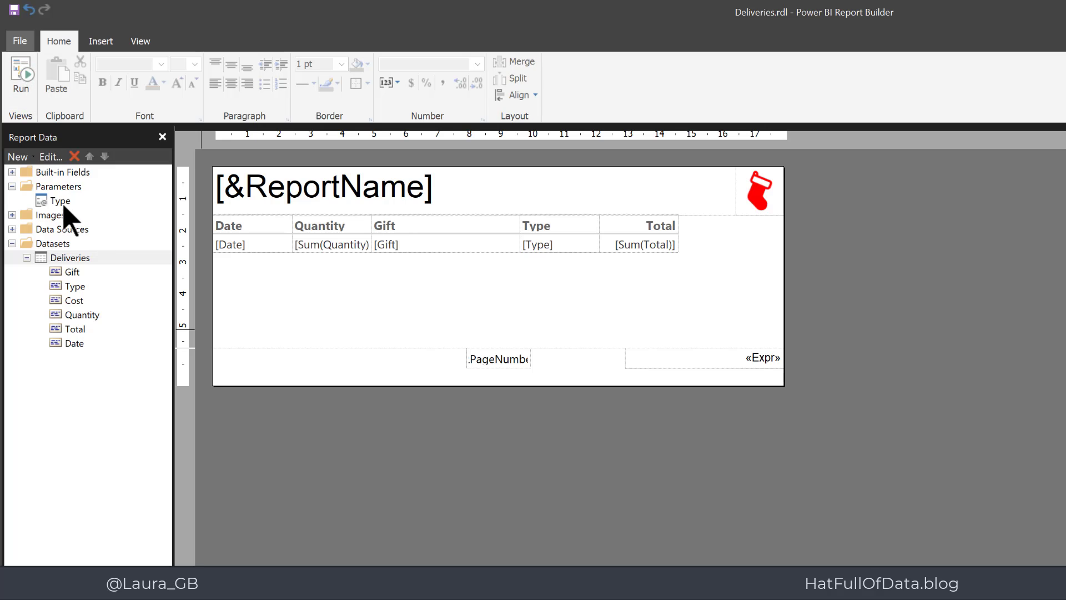
right_click(62, 203)
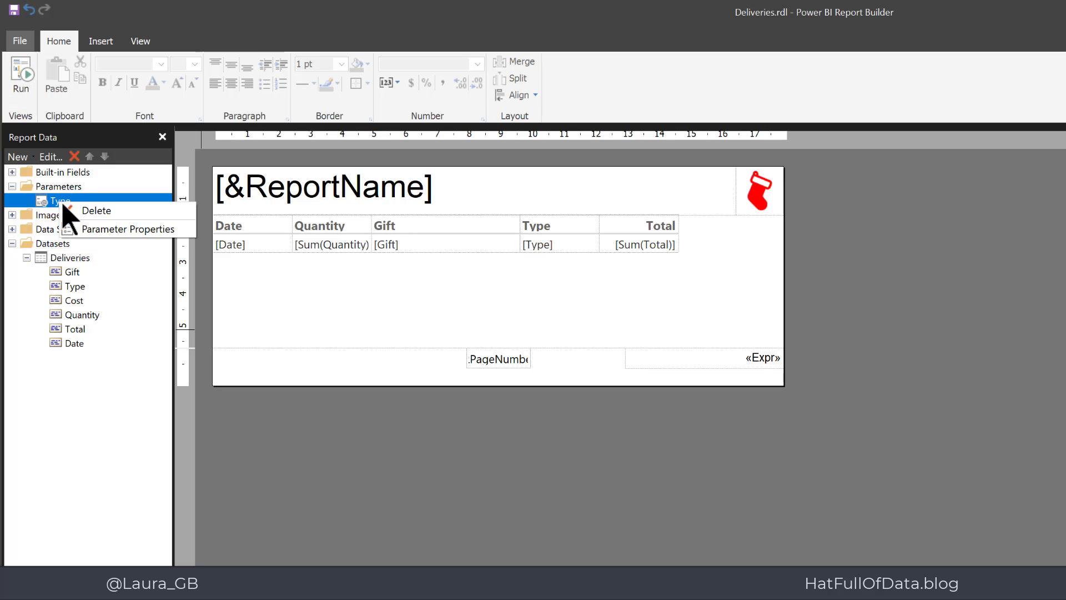
left_click(84, 230)
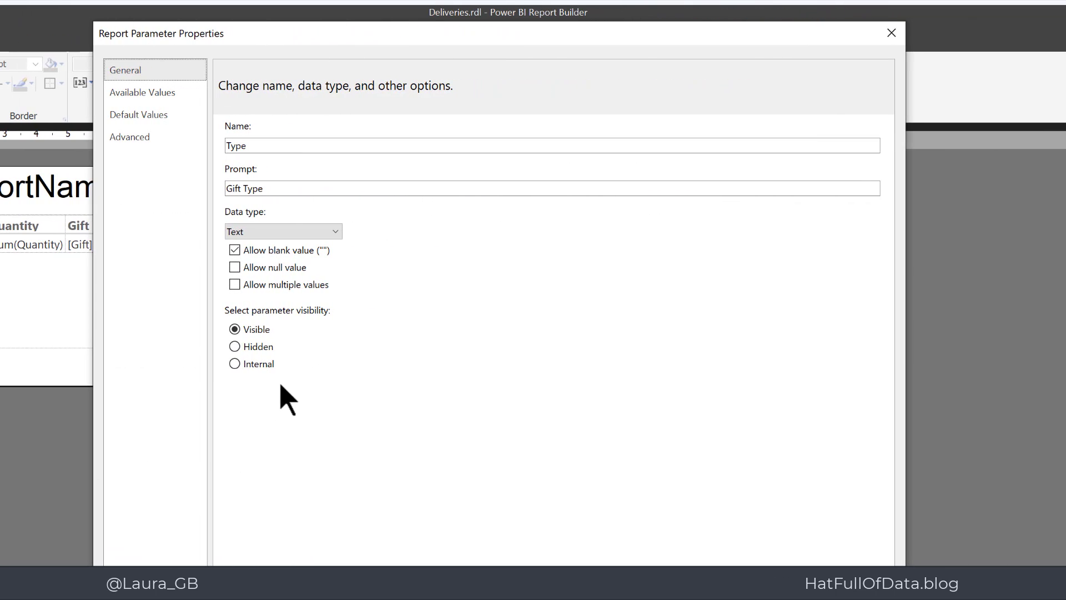
left_click(161, 99)
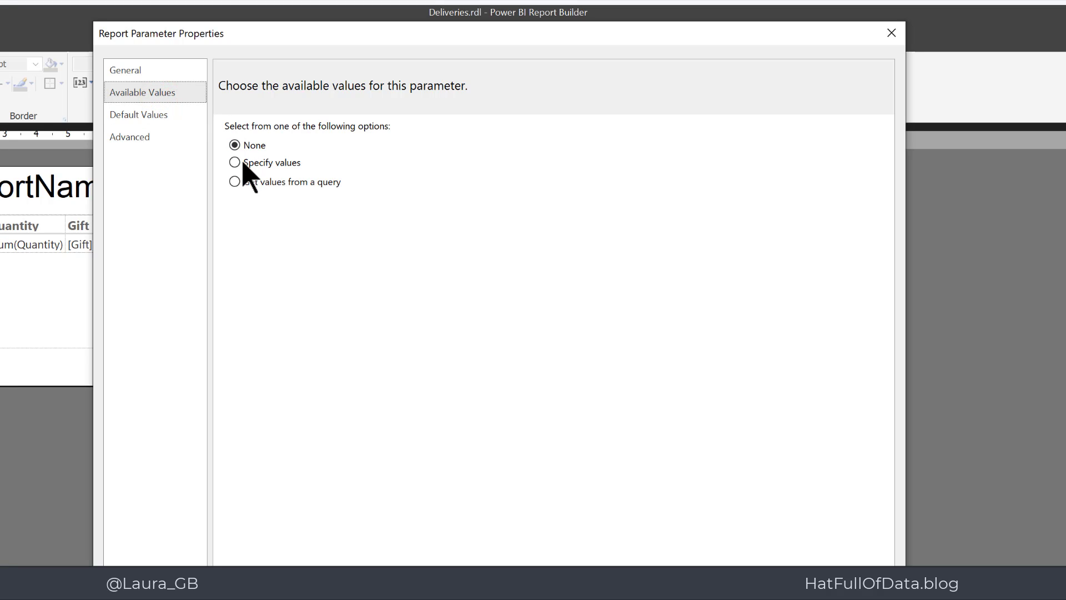
left_click(242, 163)
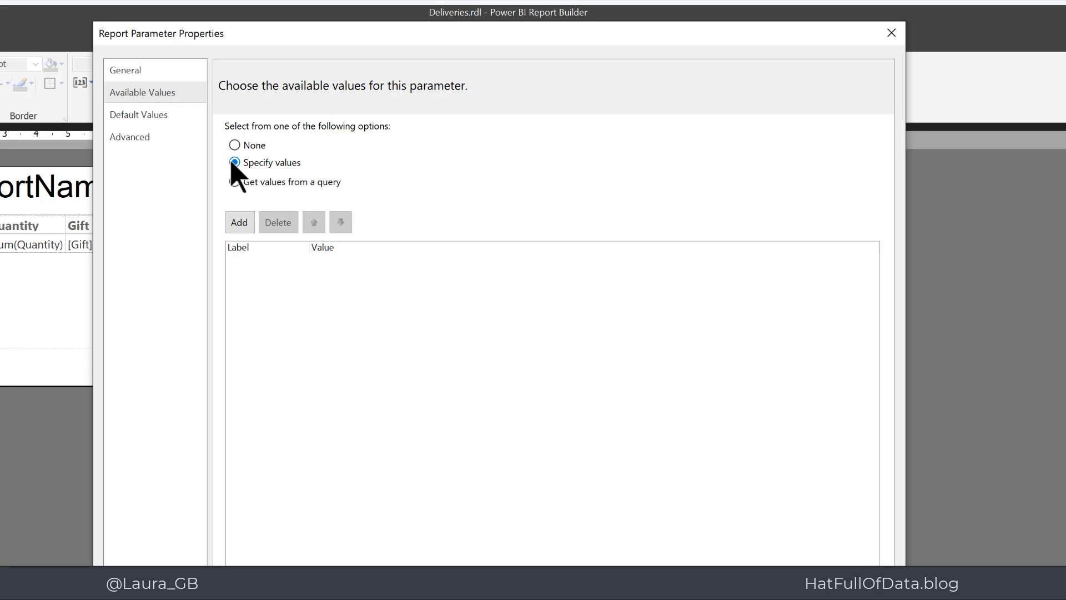
left_click(252, 185)
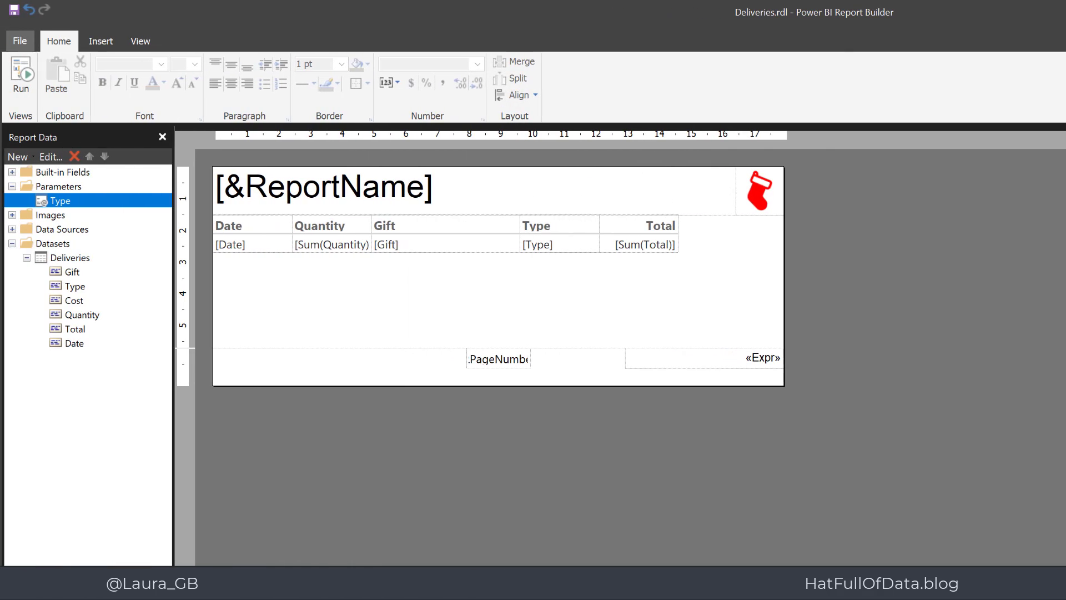
Step: Start a new dataset in the report and name it GiftTypes
right_click(51, 245)
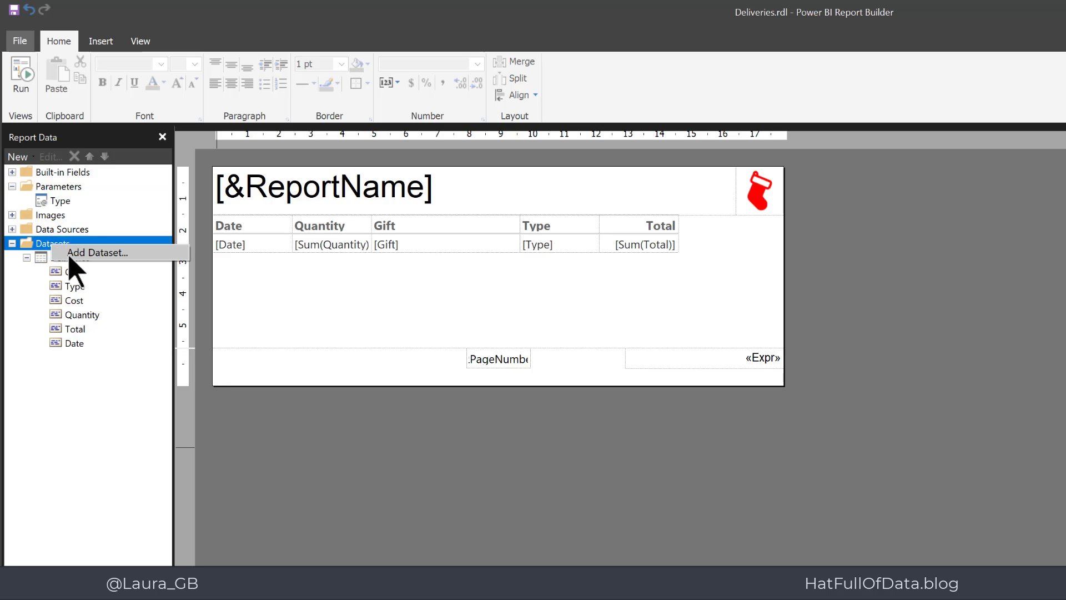
left_click(70, 258)
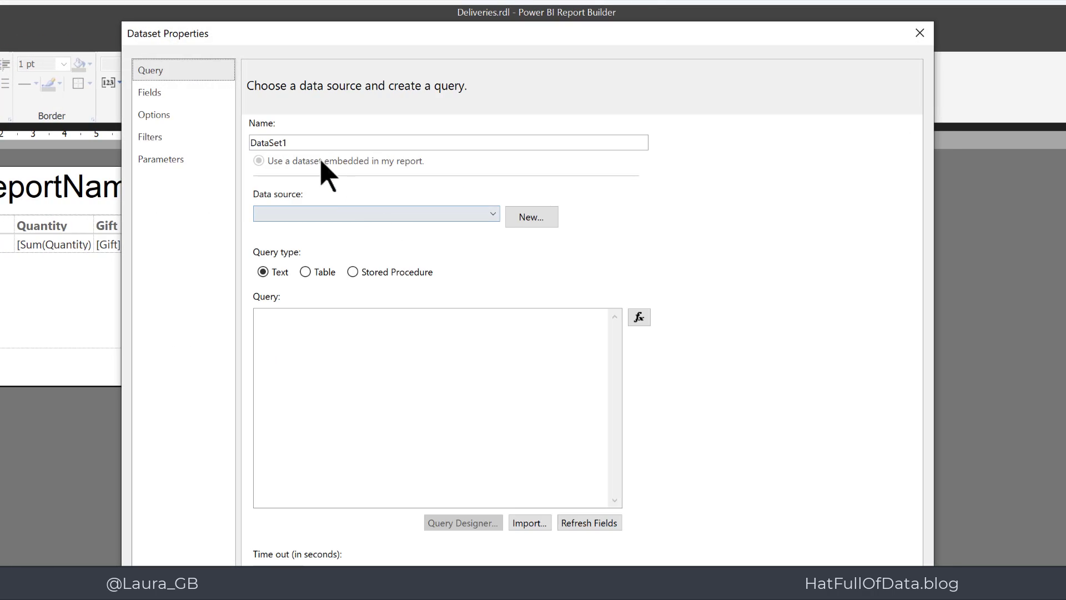
double_click(296, 142)
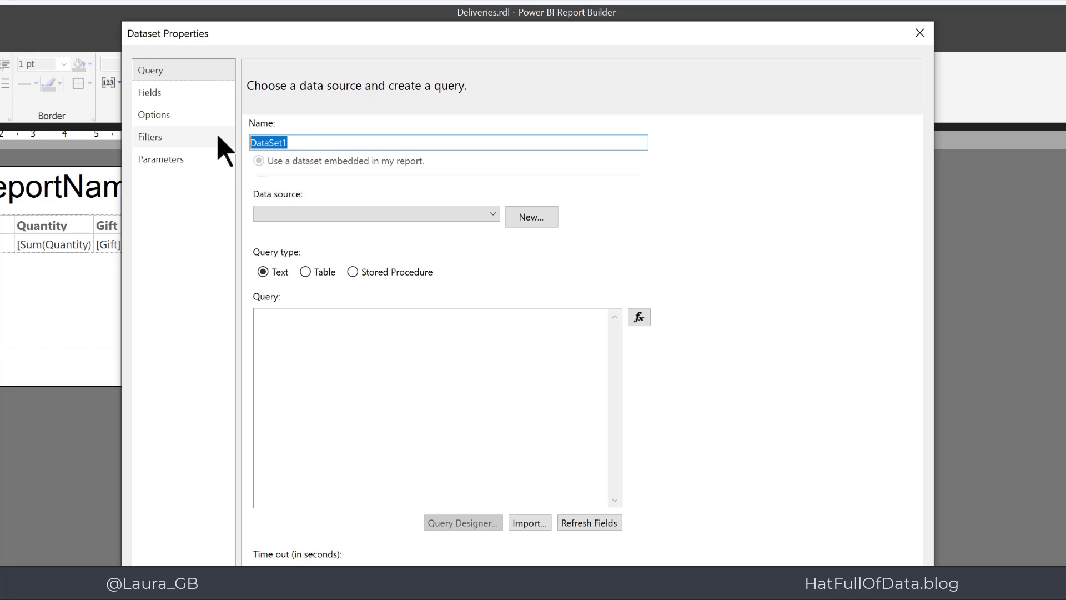
type("GiftTypes")
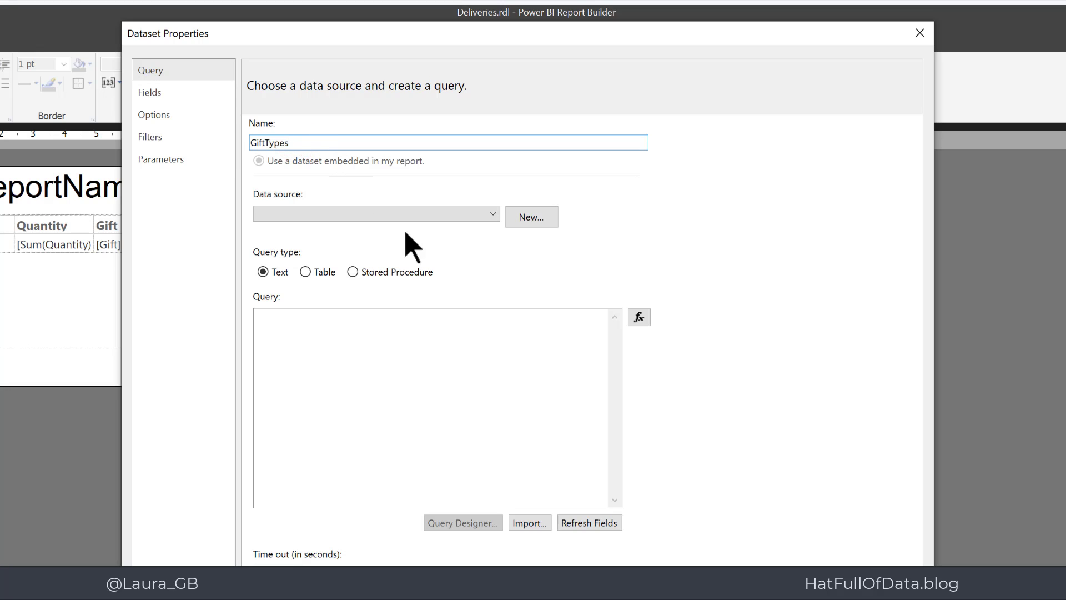
Step: Select ChristmasGifts as the GiftTypes dataset's data source and open the query for designing
left_click(492, 214)
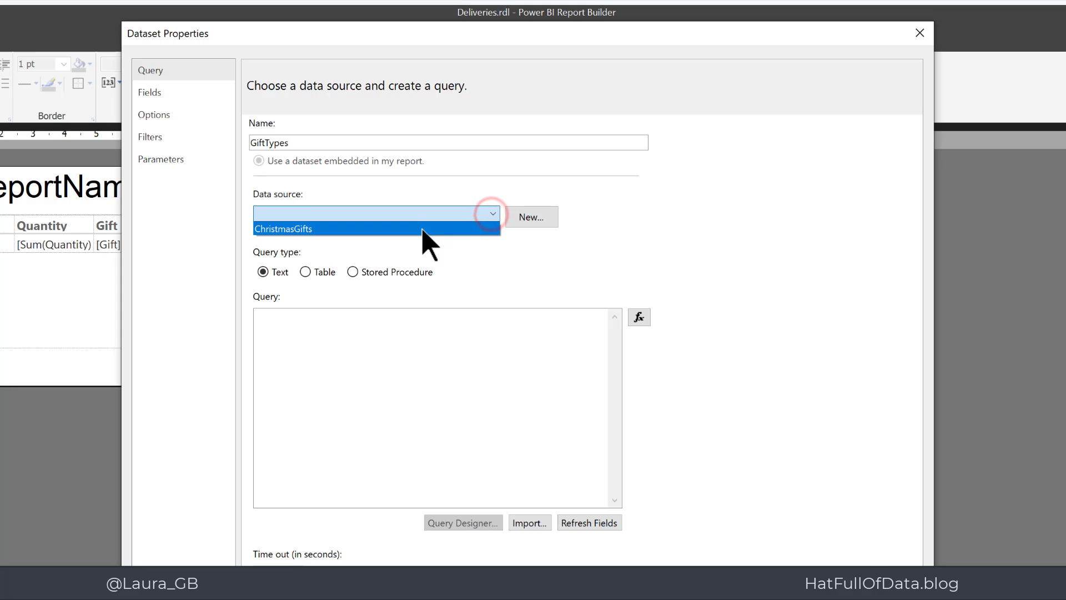
left_click(422, 228)
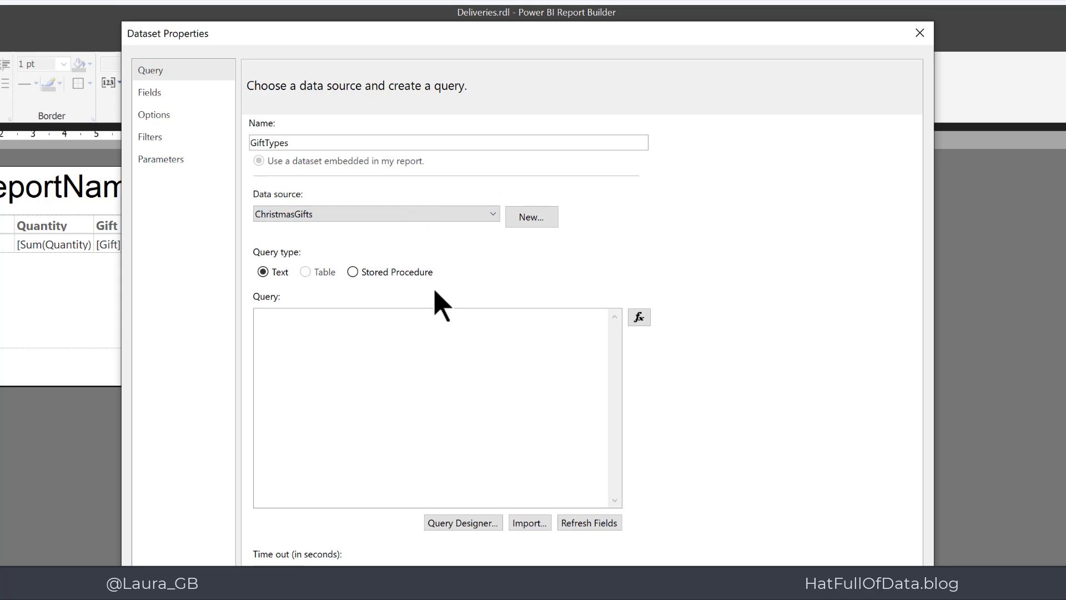
left_click(463, 523)
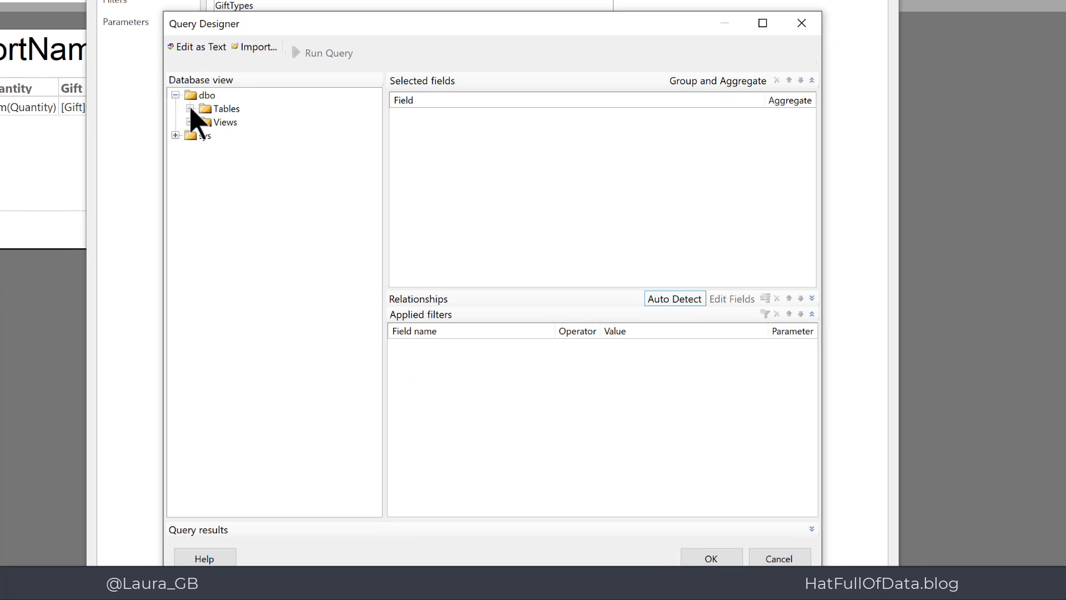
Step: Add the Type field from the dbo Gifts table to the query and run it
left_click(190, 109)
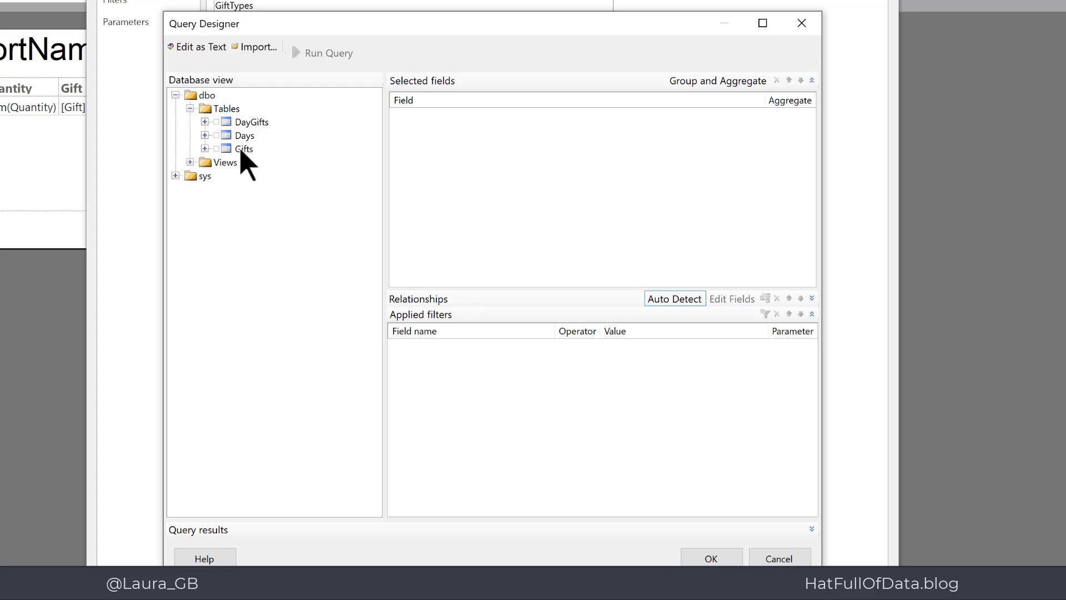
left_click(204, 149)
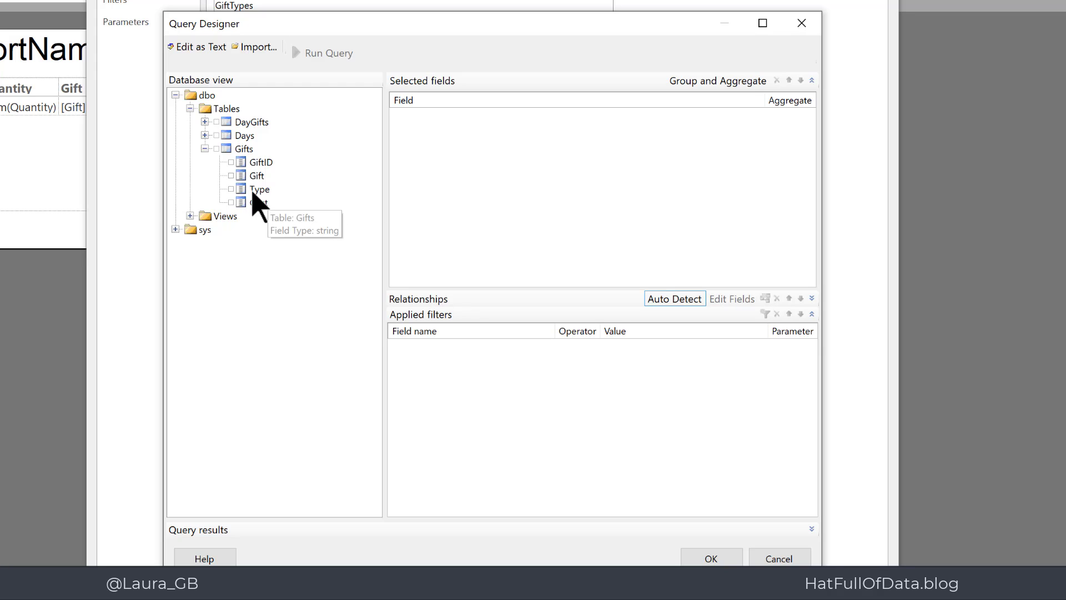
left_click(231, 189)
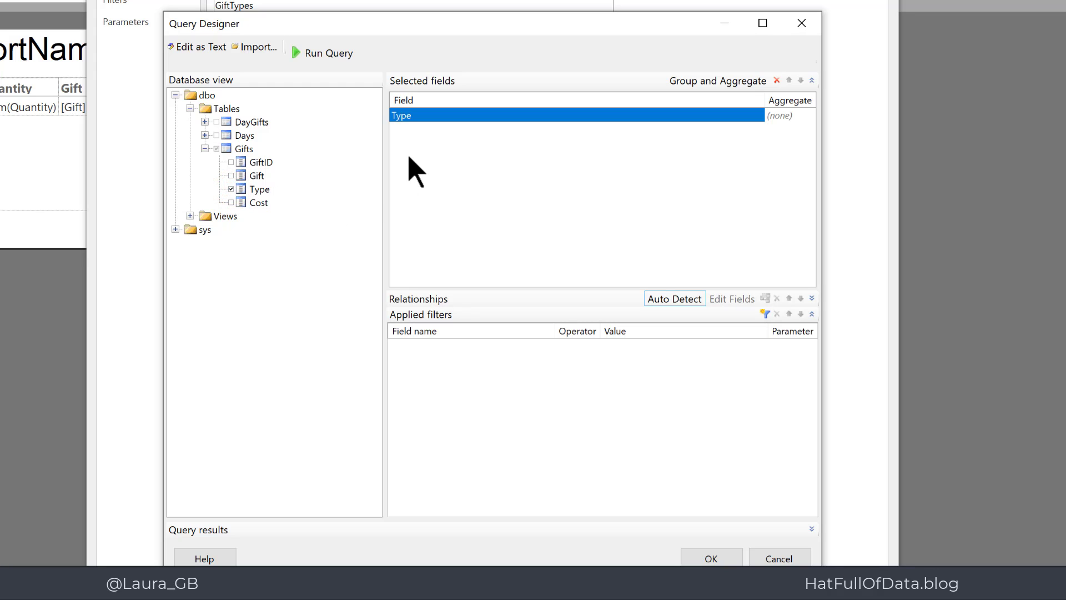
left_click(333, 59)
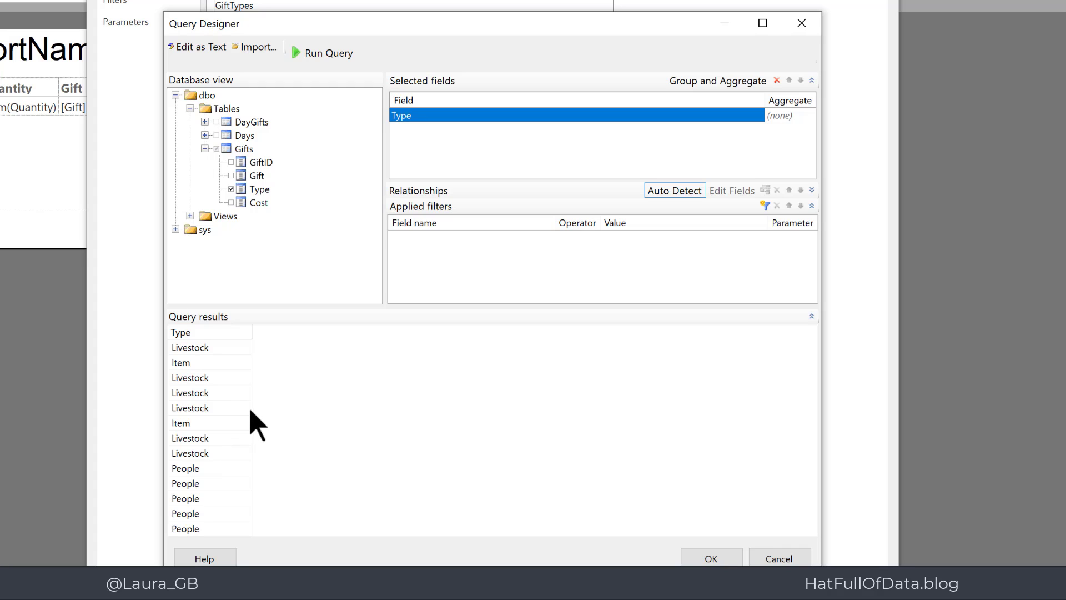
Step: Edit the query as text to use SELECT DISTINCT, run it, and save the GiftTypes dataset
left_click(209, 51)
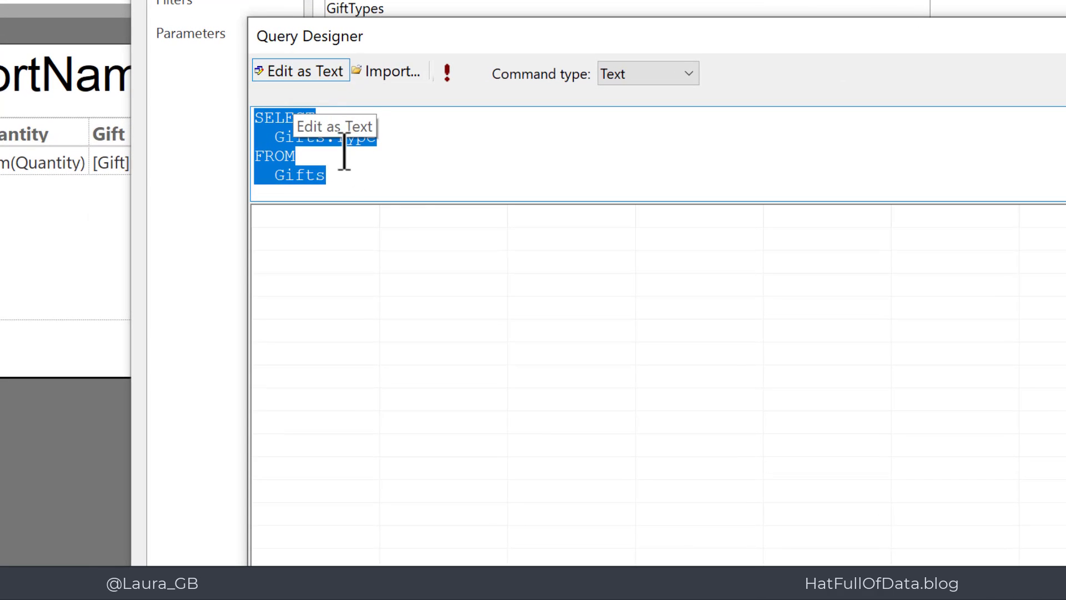
left_click(437, 171)
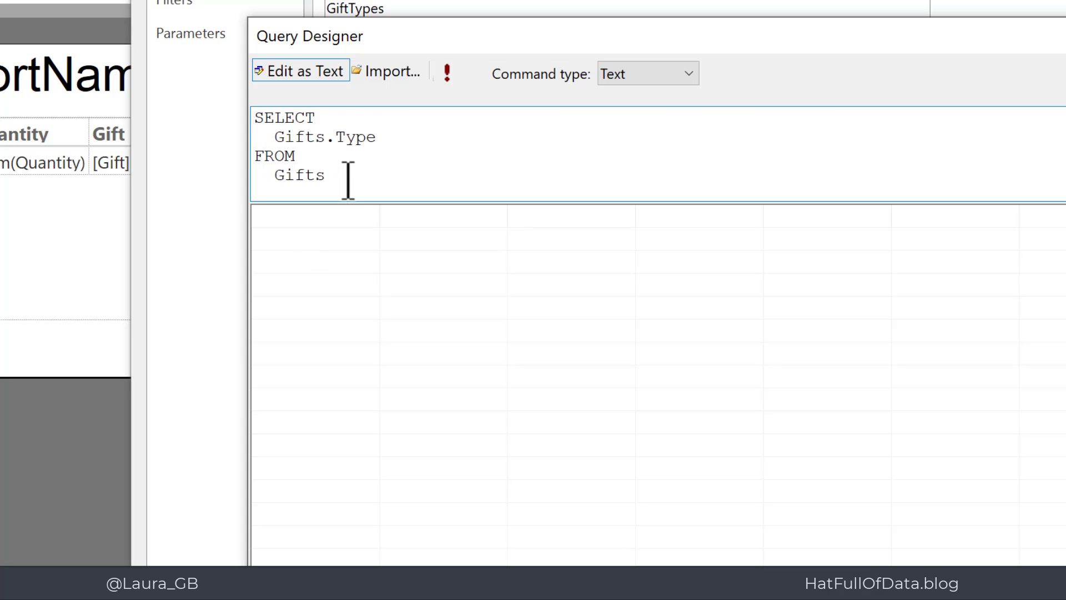
left_click(339, 117)
type("DISTINCT")
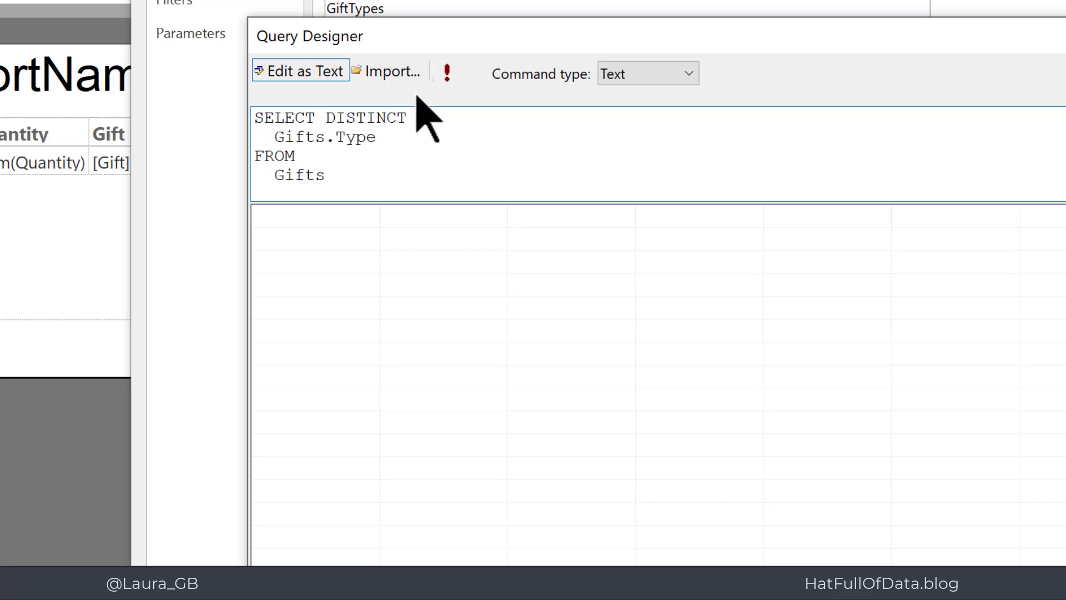
left_click(449, 75)
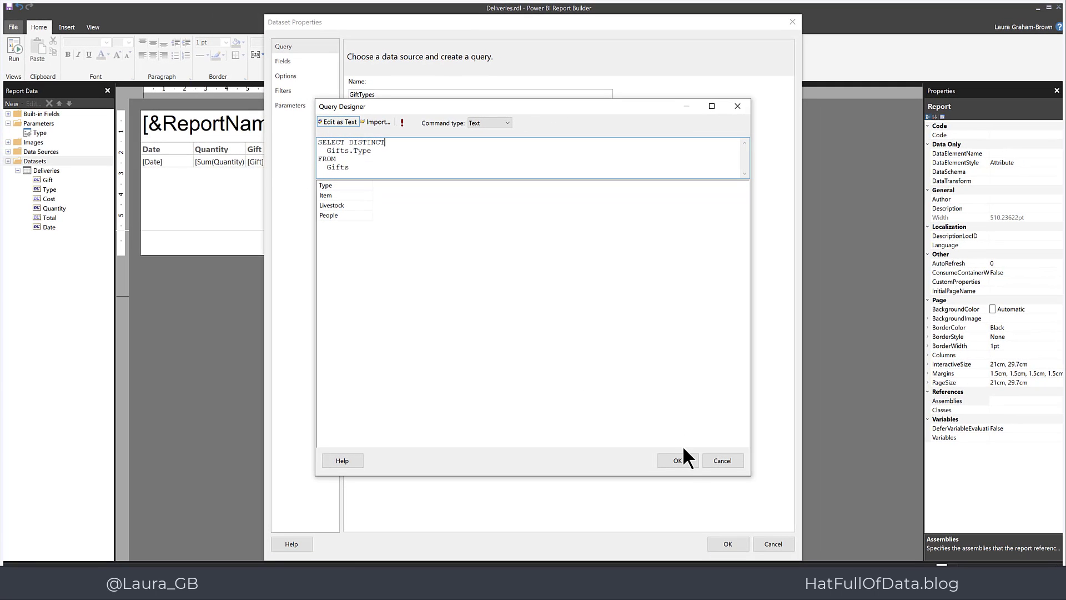
left_click(680, 462)
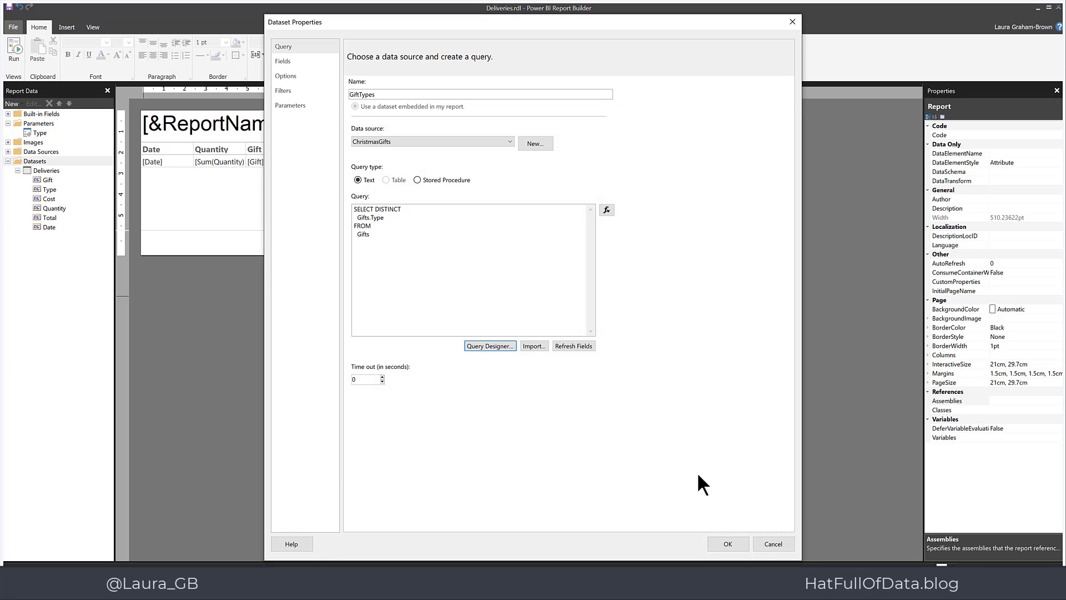
left_click(737, 538)
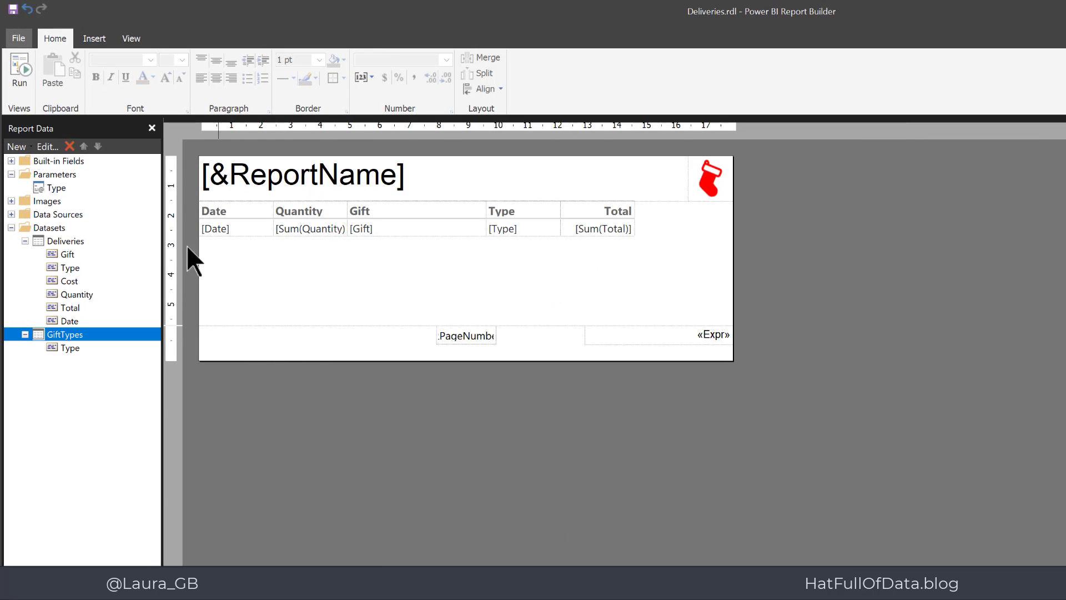
Step: Set the Type parameter's available values to come from a query on the GiftTypes dataset
right_click(54, 187)
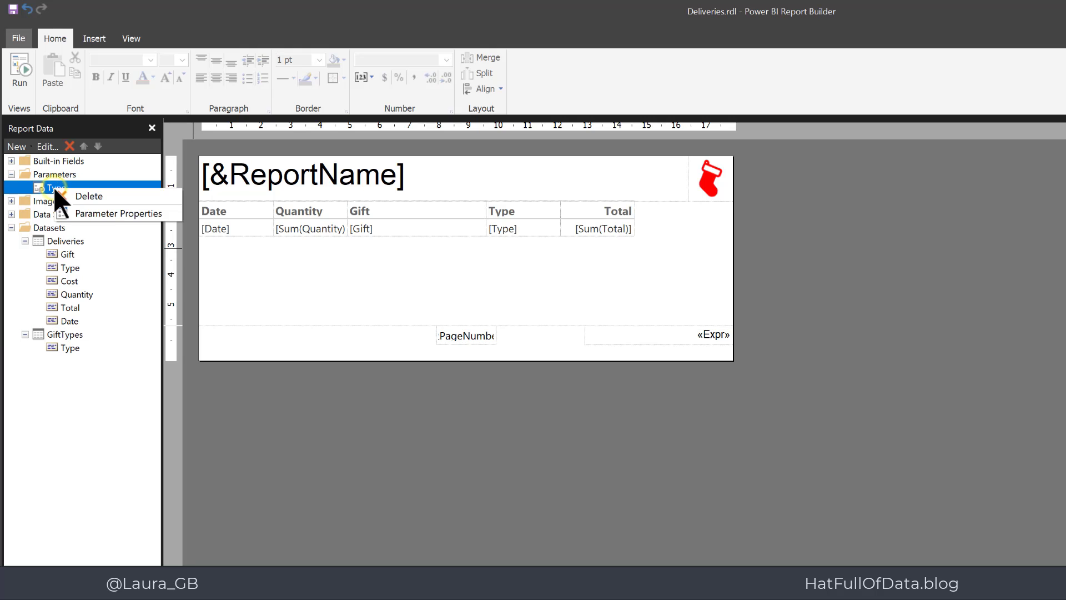
left_click(84, 213)
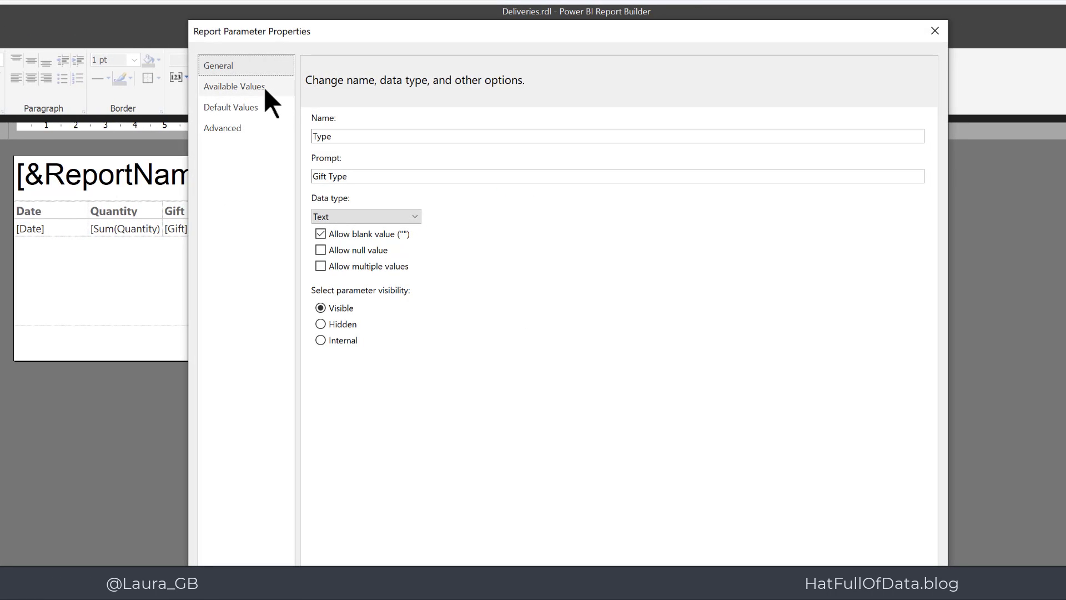
left_click(264, 87)
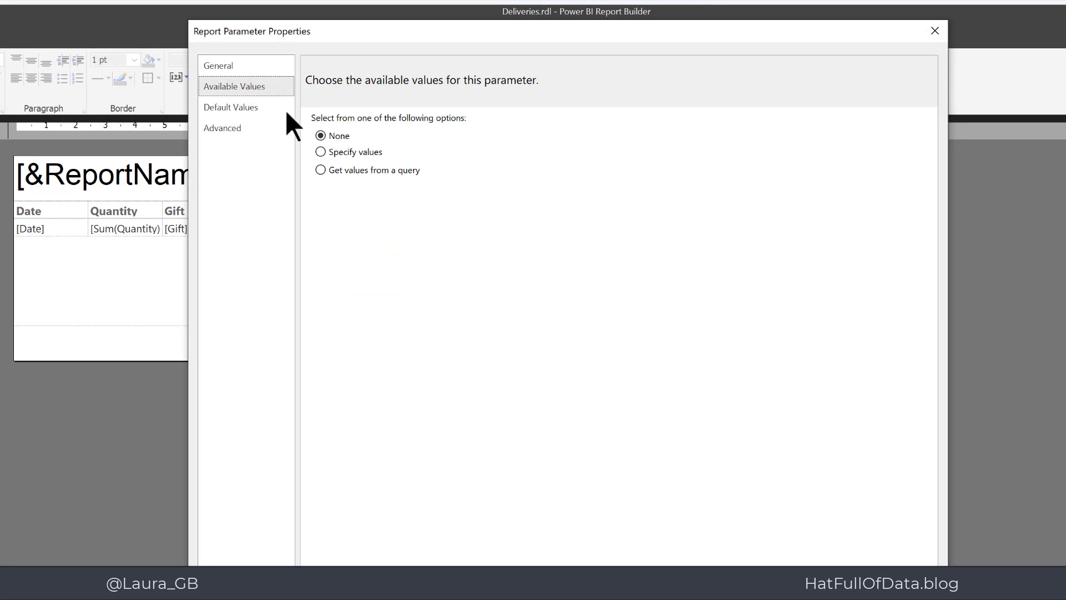
left_click(321, 170)
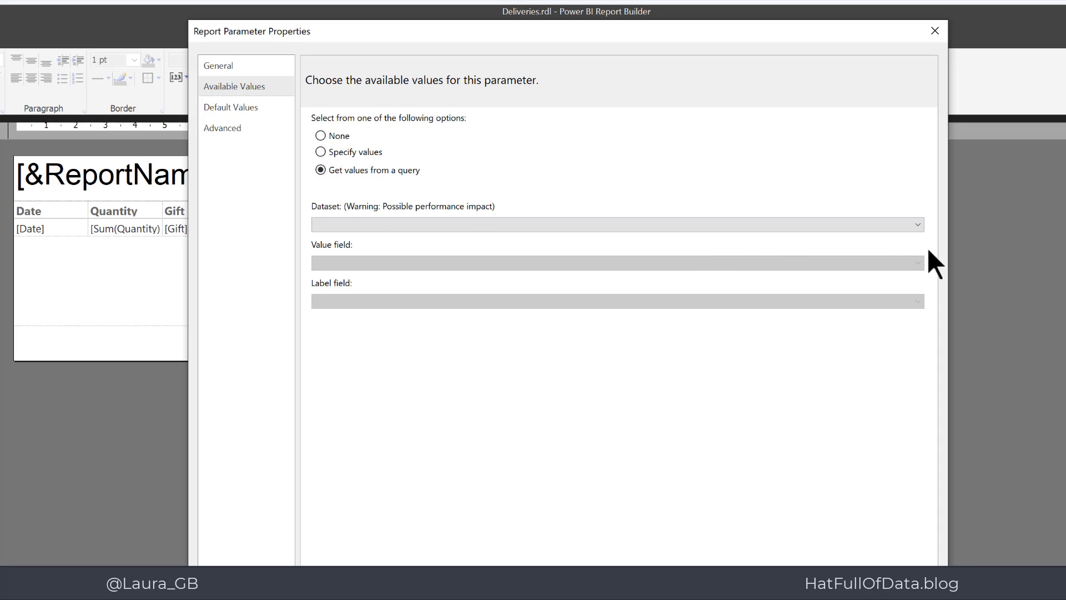
left_click(917, 225)
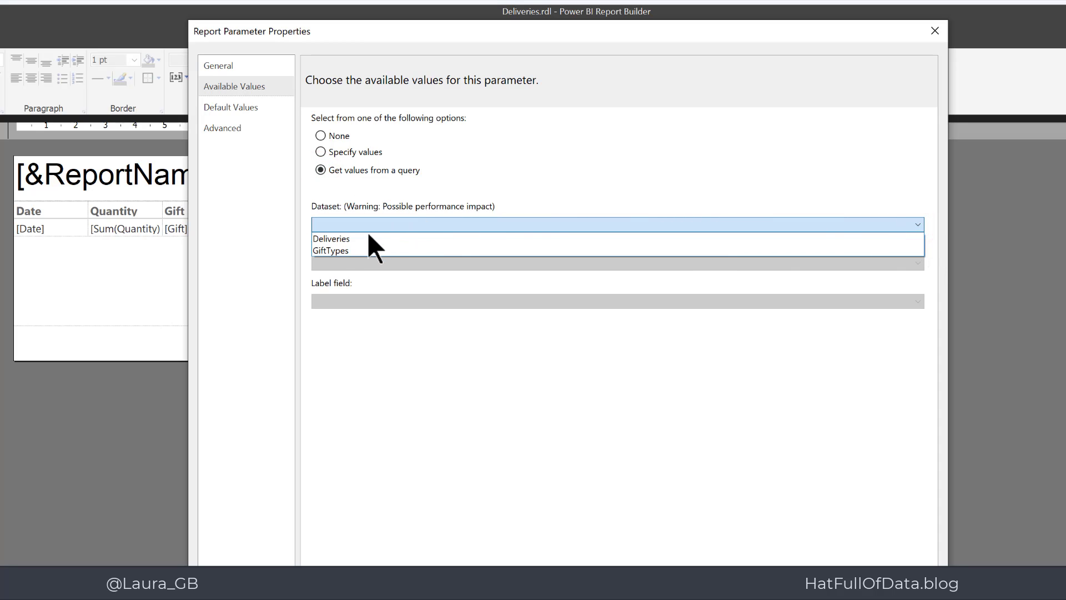
left_click(338, 250)
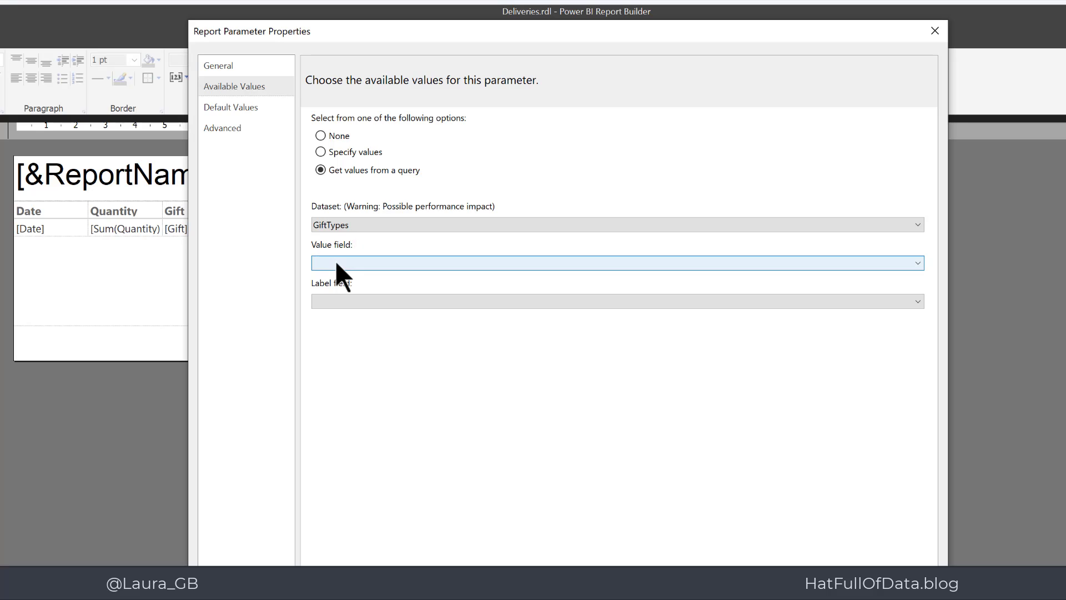
Step: Use Type as both the value field and label field for the parameter's available values, and apply the changes
left_click(336, 261)
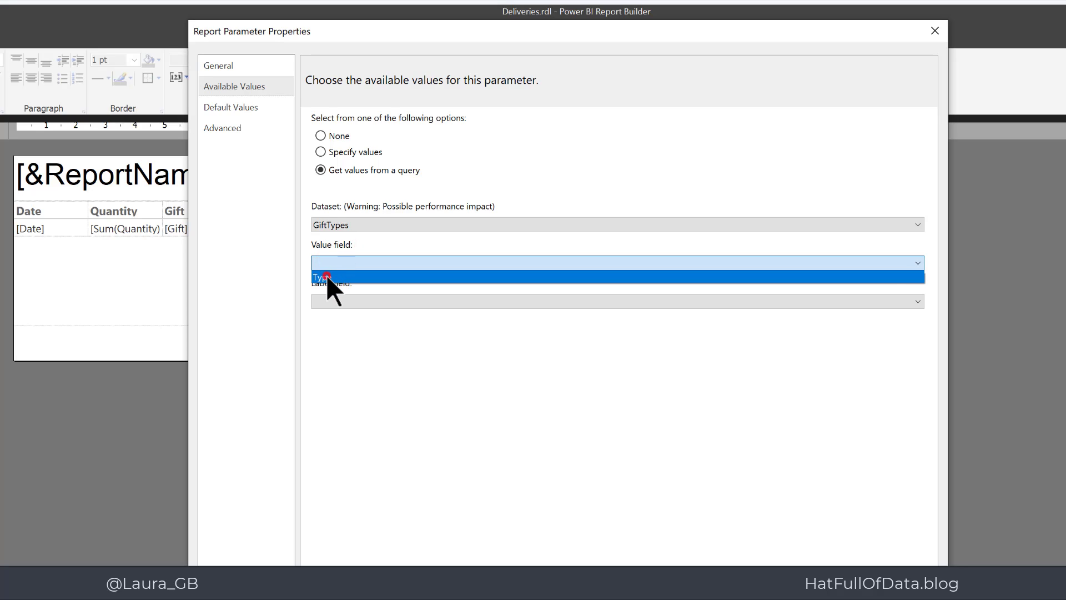
left_click(326, 276)
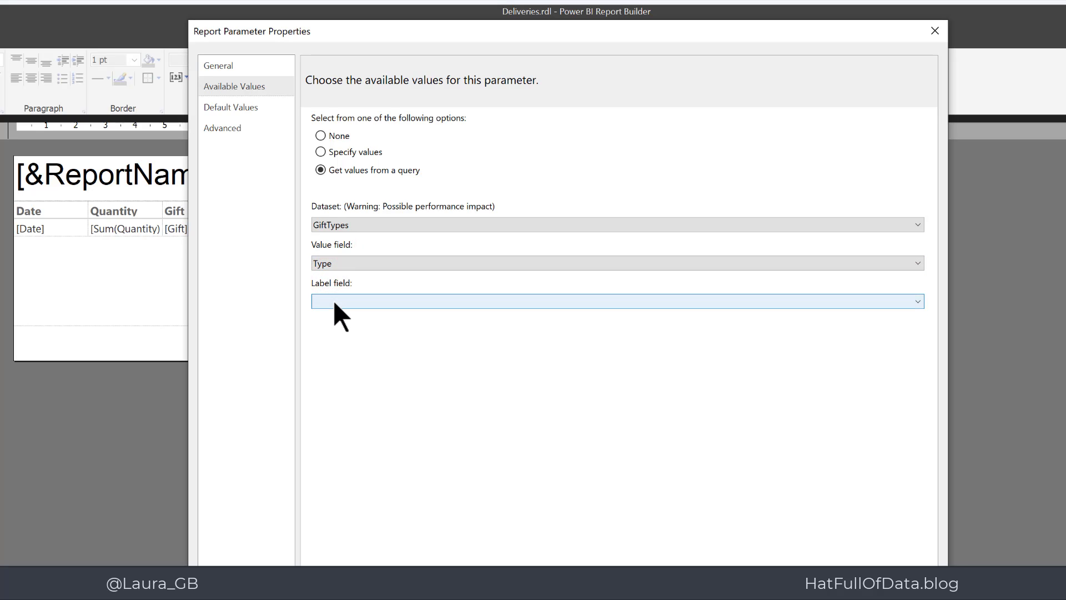
left_click(335, 303)
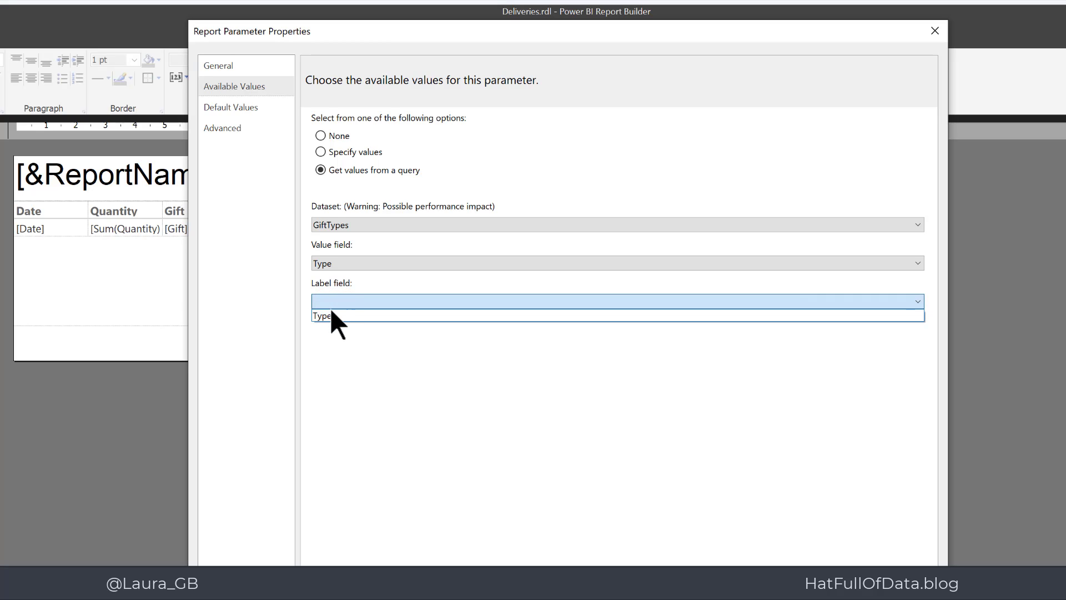
left_click(328, 315)
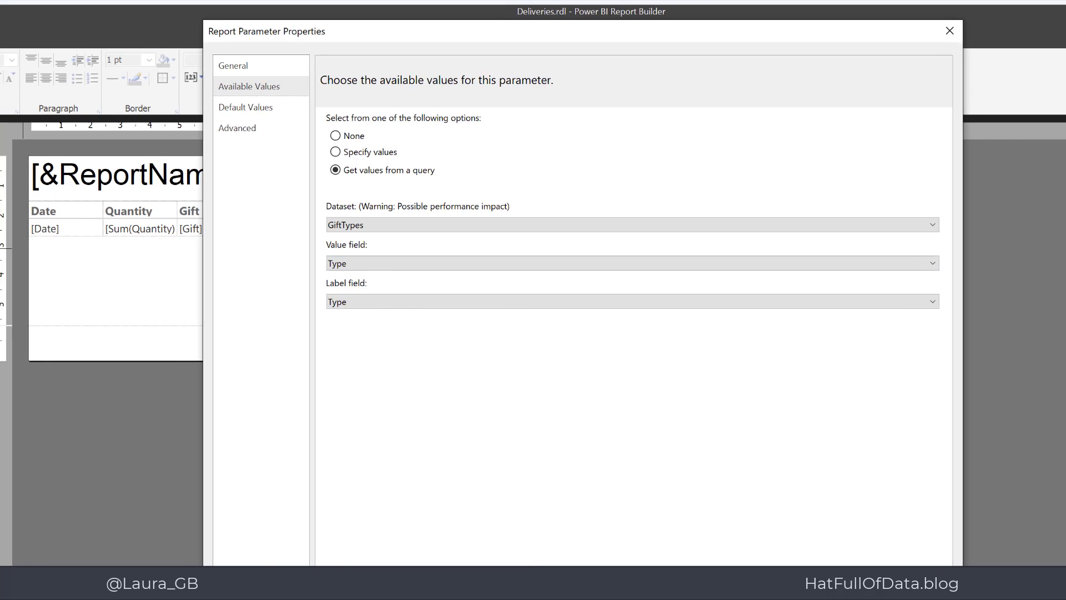
left_click(833, 590)
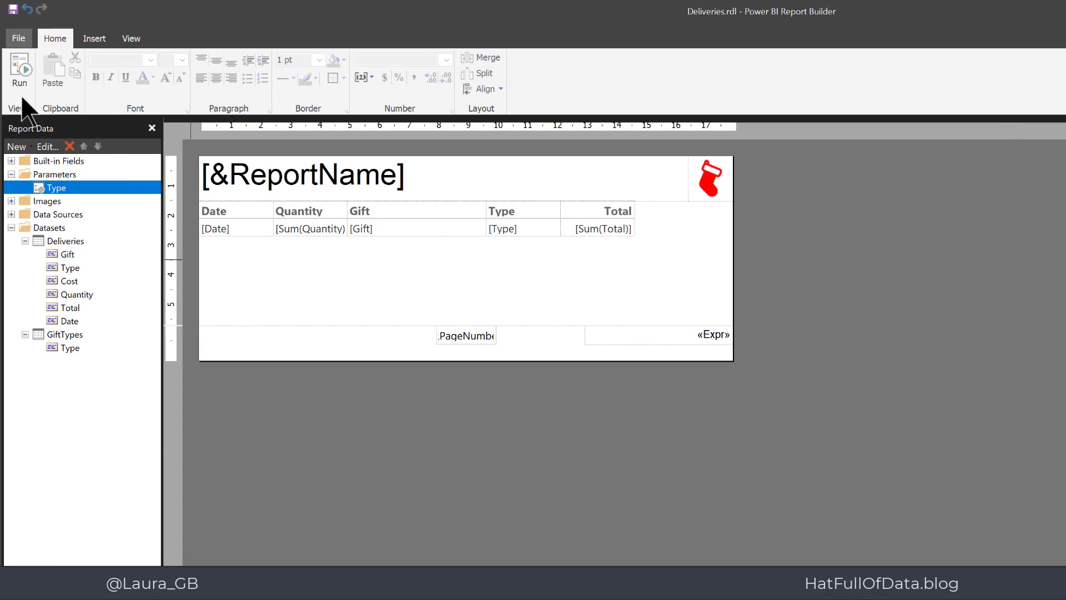
Step: Run the report and select People as the Gift Type
left_click(18, 70)
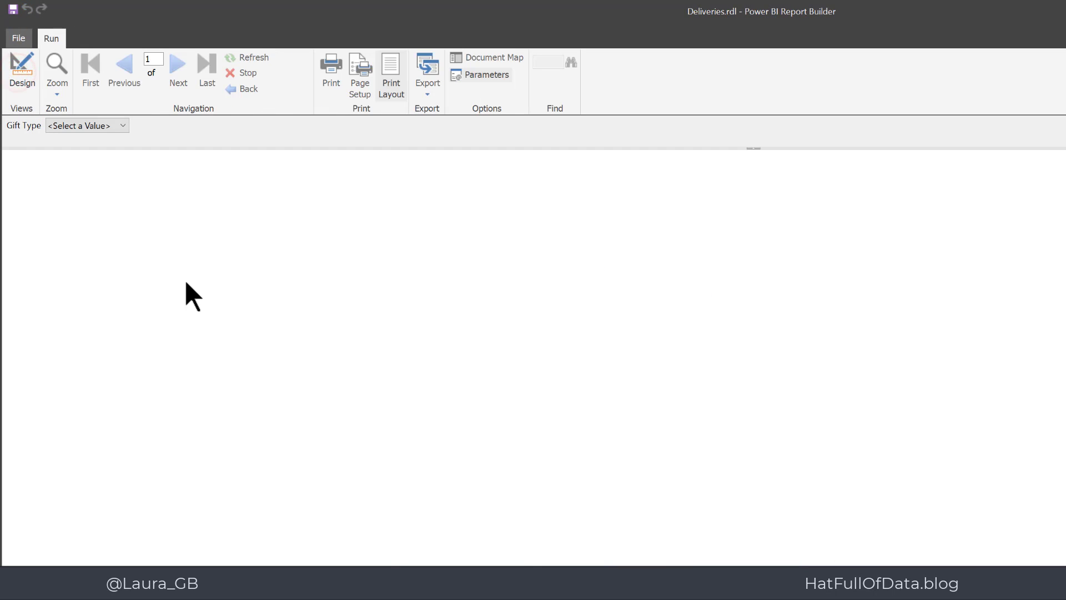
left_click(123, 127)
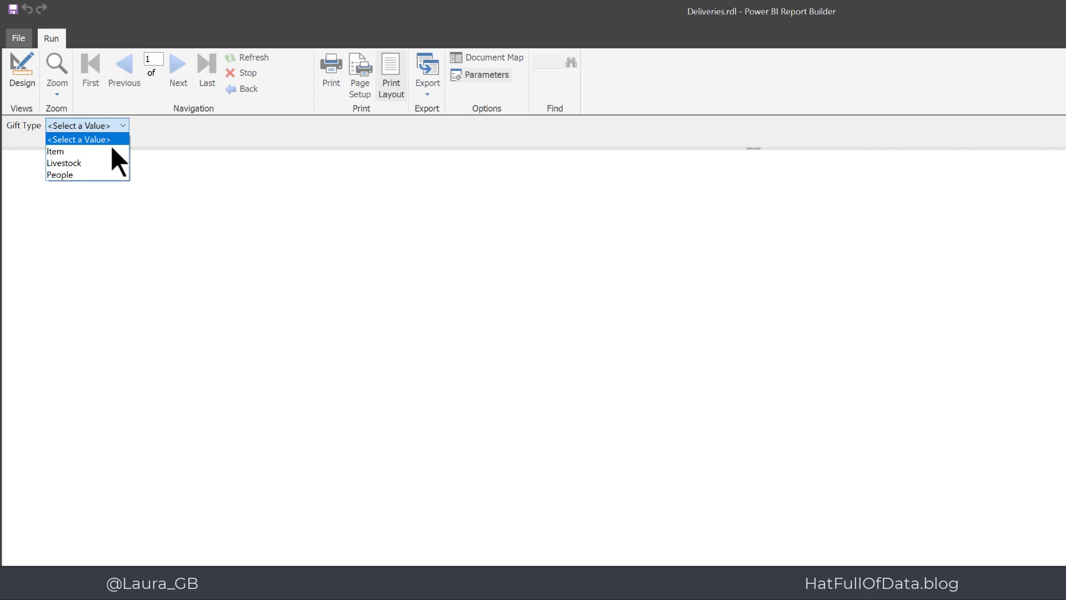
left_click(80, 175)
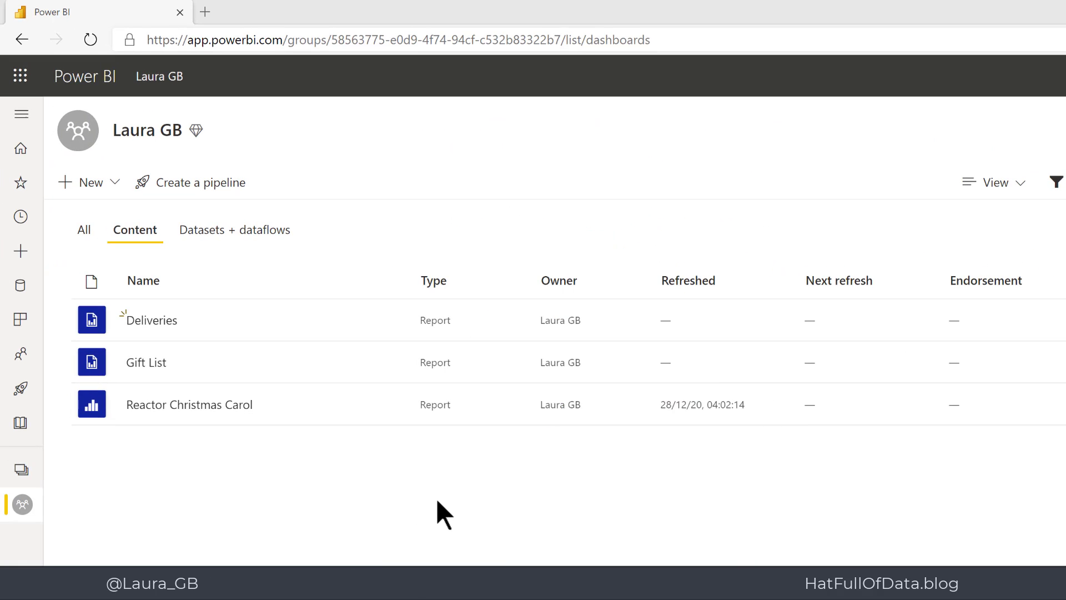
Step: Open the published Deliveries report in the Power BI service workspace and view it for the Gift Type Livestock
left_click(151, 321)
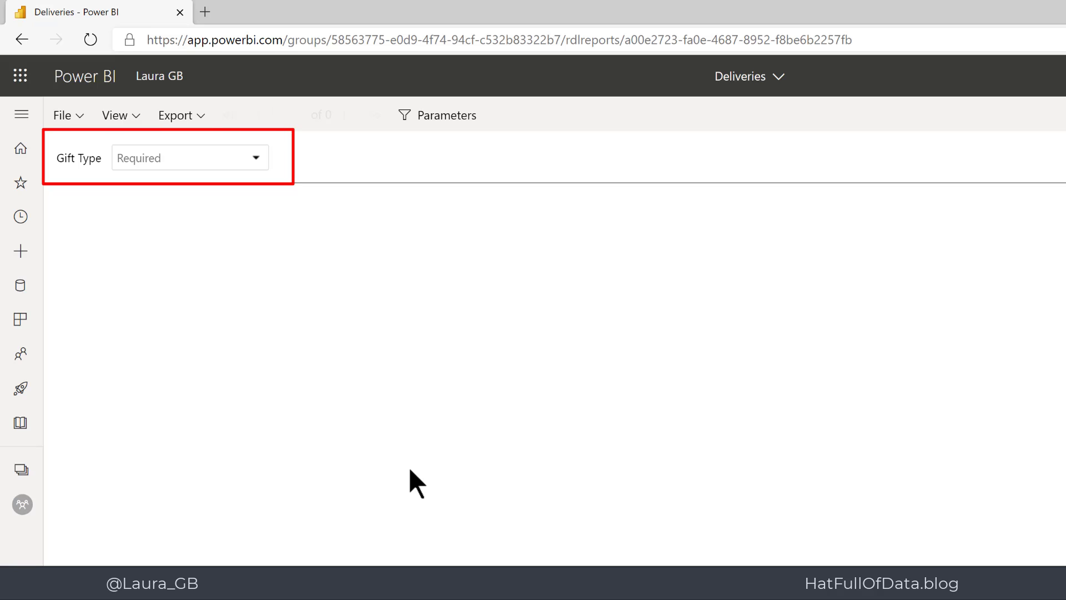
left_click(256, 160)
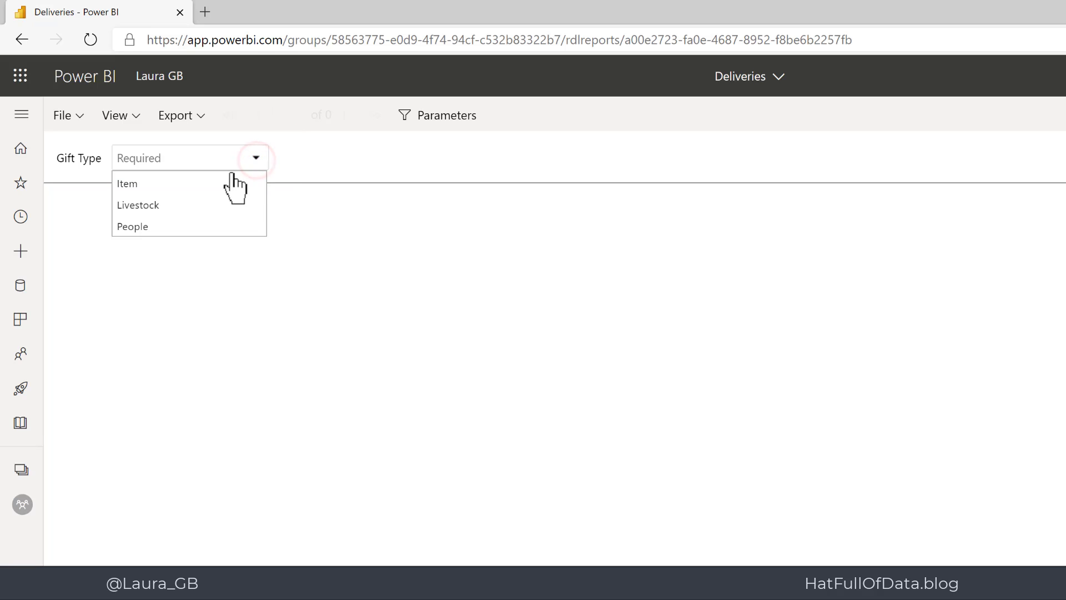
left_click(161, 211)
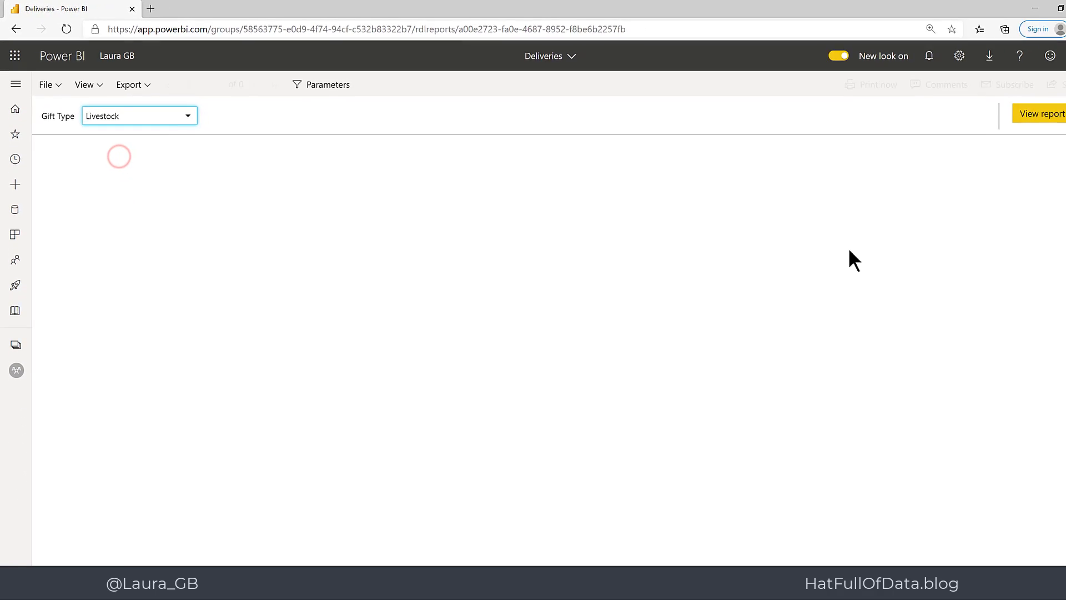
left_click(1015, 113)
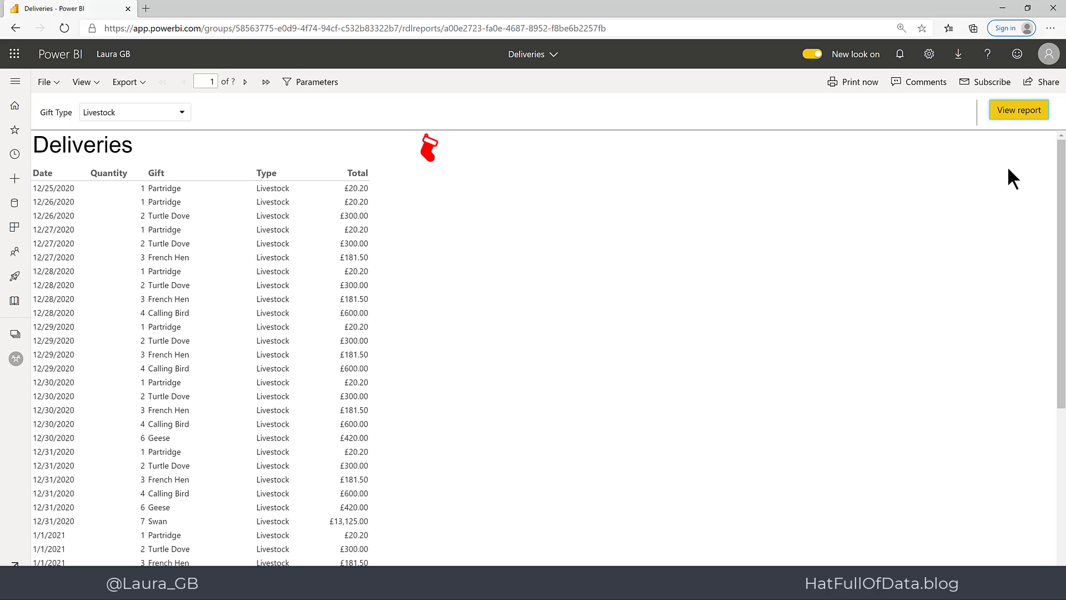